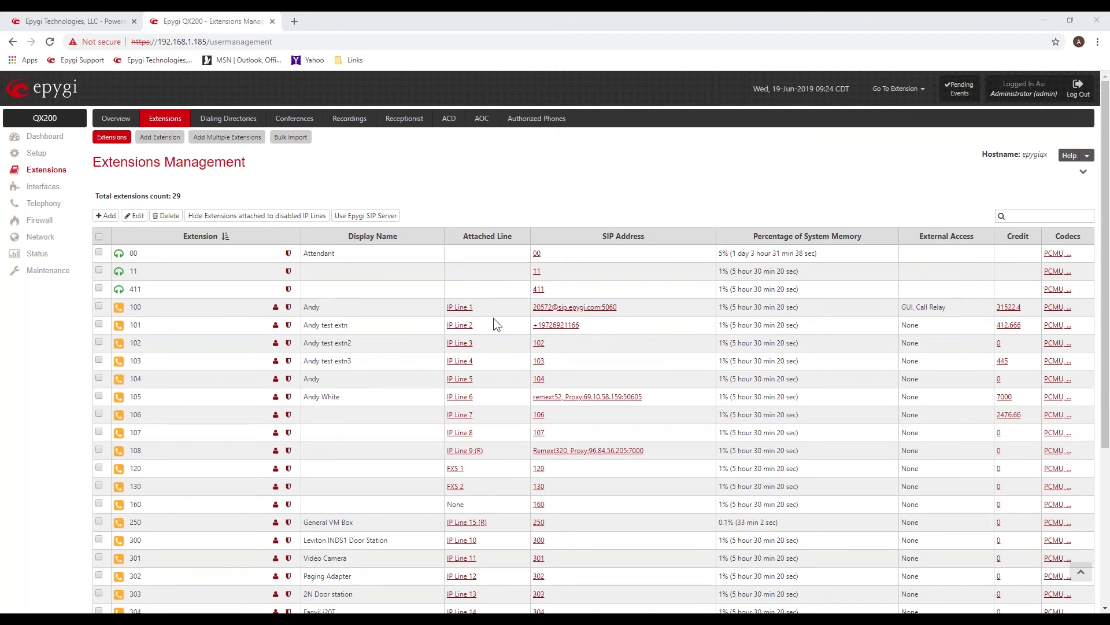
# Review the attached lines of extensions 100, 101, 102, 120 and 160 in the extensions list.
pyautogui.moveTo(473, 307); pyautogui.dragTo(447, 305)
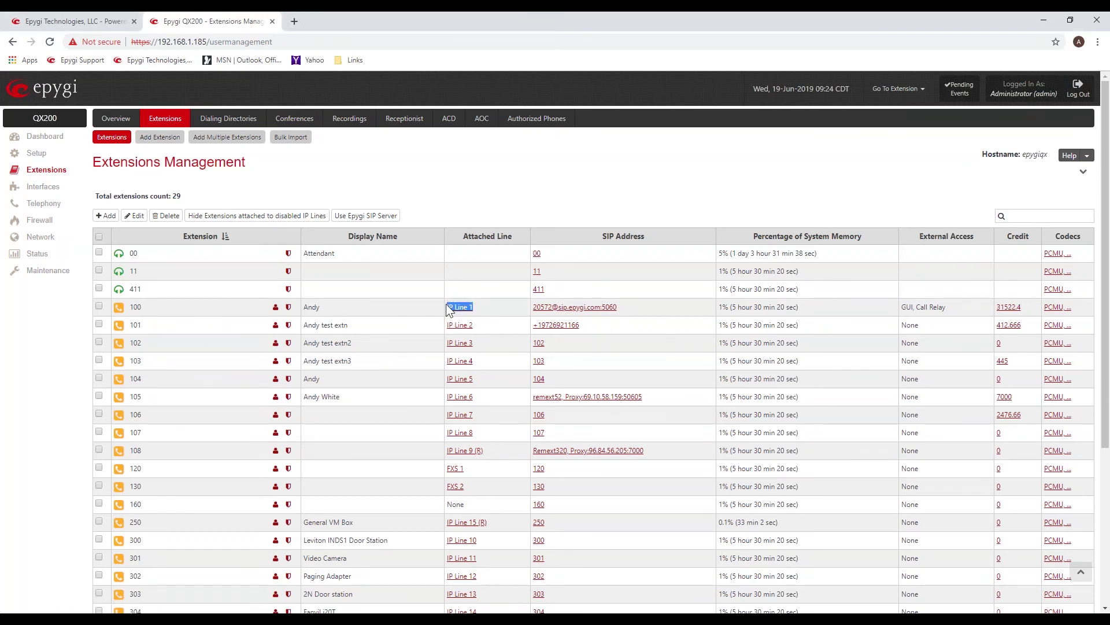
pyautogui.moveTo(474, 326); pyautogui.dragTo(448, 326)
pyautogui.click(494, 341)
pyautogui.moveTo(473, 305); pyautogui.dragTo(447, 343)
pyautogui.click(471, 471)
pyautogui.moveTo(450, 473)
pyautogui.mouseDown()
pyautogui.moveTo(468, 487)
pyautogui.moveTo(449, 490)
pyautogui.mouseUp()
pyautogui.click(161, 510)
pyautogui.moveTo(155, 505); pyautogui.dragTo(128, 506)
pyautogui.moveTo(469, 503); pyautogui.dragTo(449, 505)
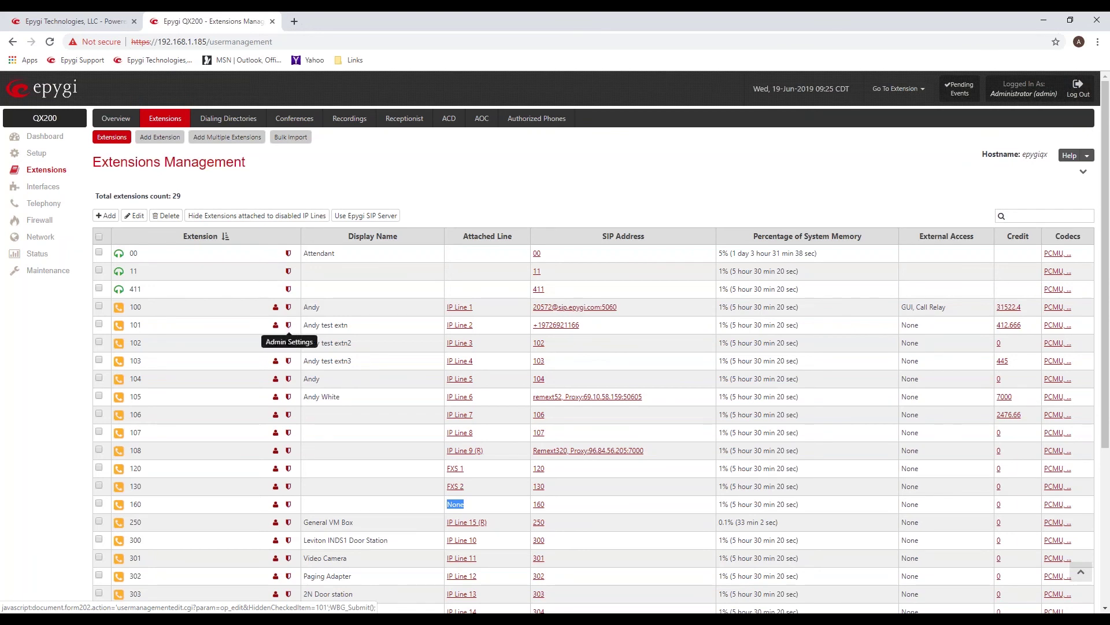
# Open extension 101's general settings and check its Attached Line list, keeping IP Line 2.
pyautogui.click(289, 327)
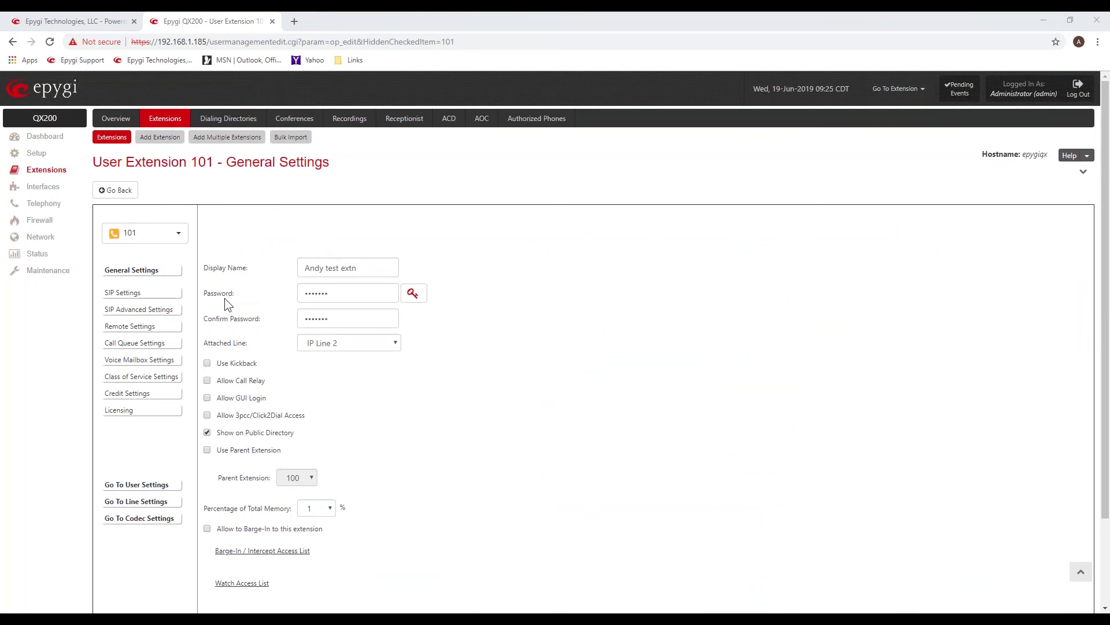
pyautogui.moveTo(203, 293); pyautogui.dragTo(239, 291)
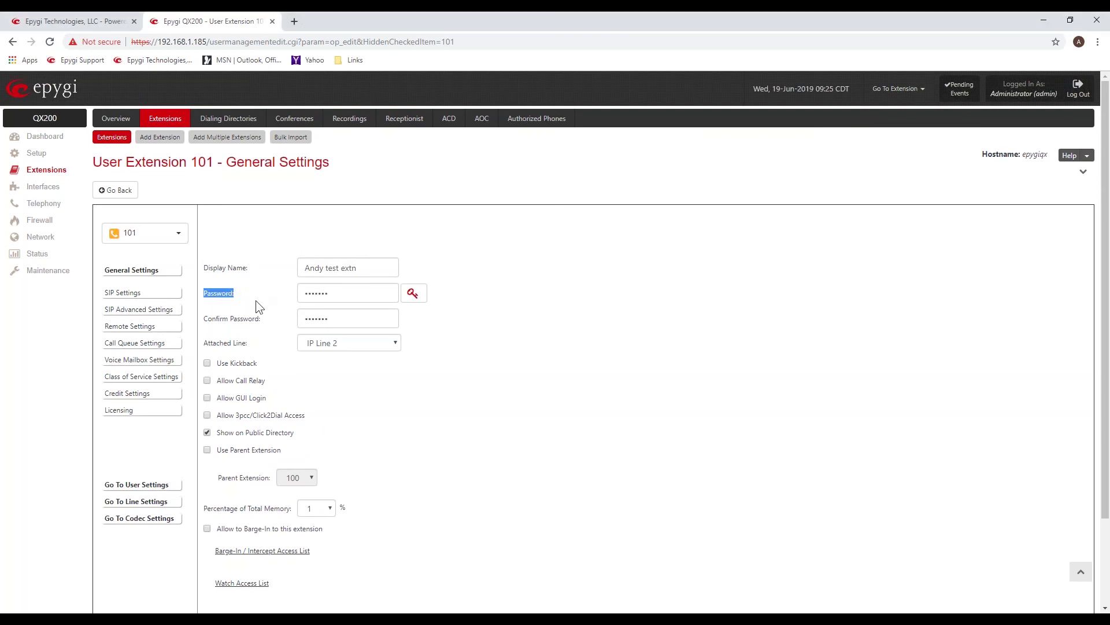
pyautogui.moveTo(212, 343); pyautogui.dragTo(257, 347)
pyautogui.click(398, 343)
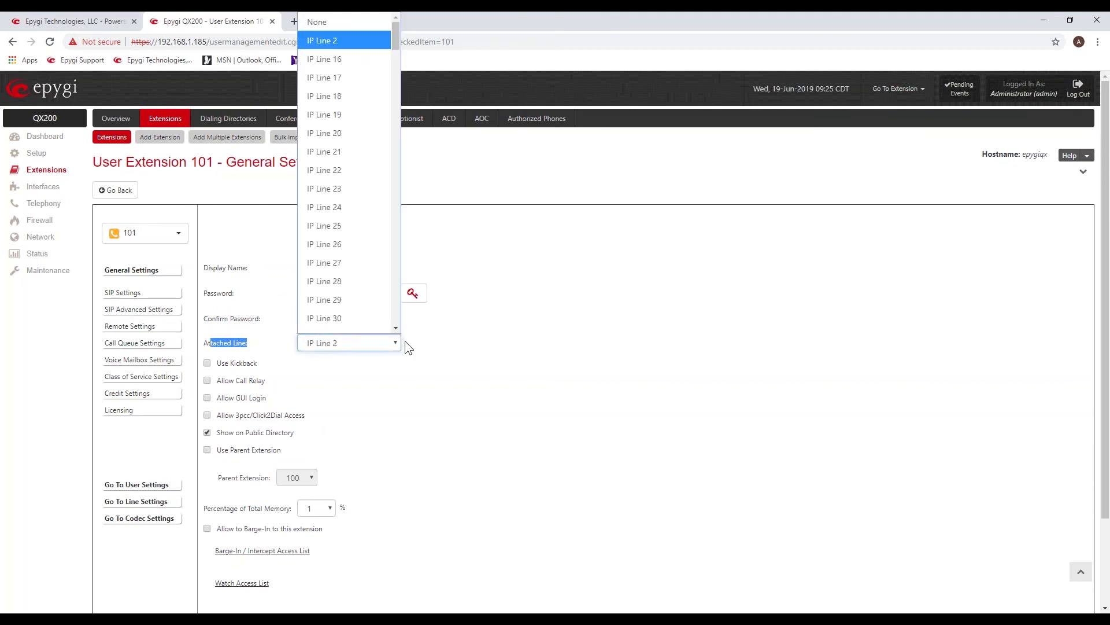
pyautogui.moveTo(397, 40); pyautogui.dragTo(428, 111)
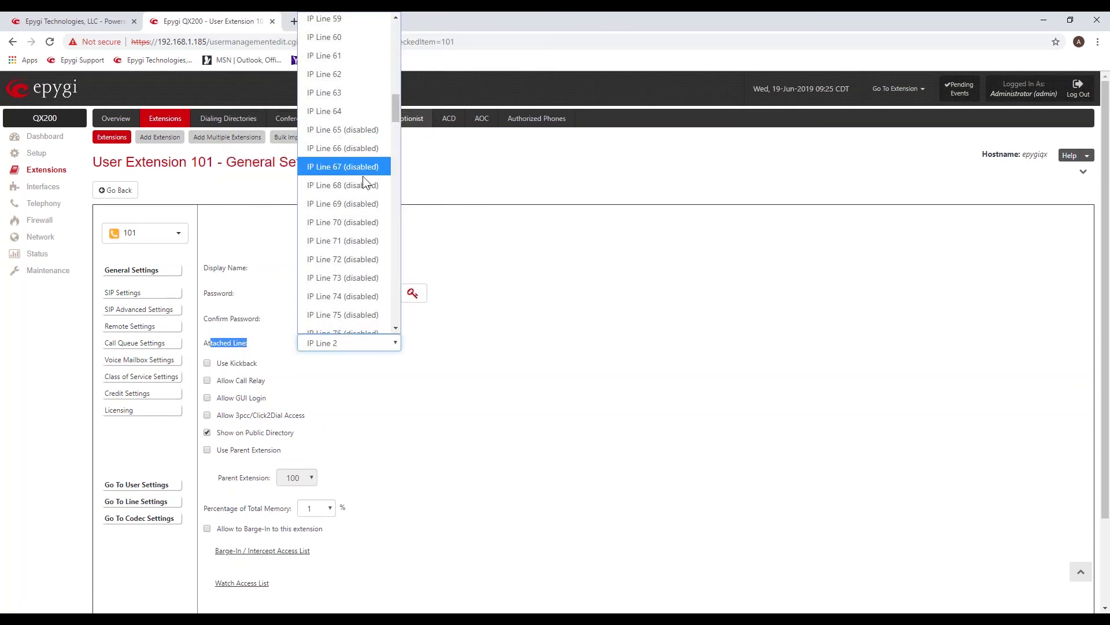
pyautogui.click(517, 240)
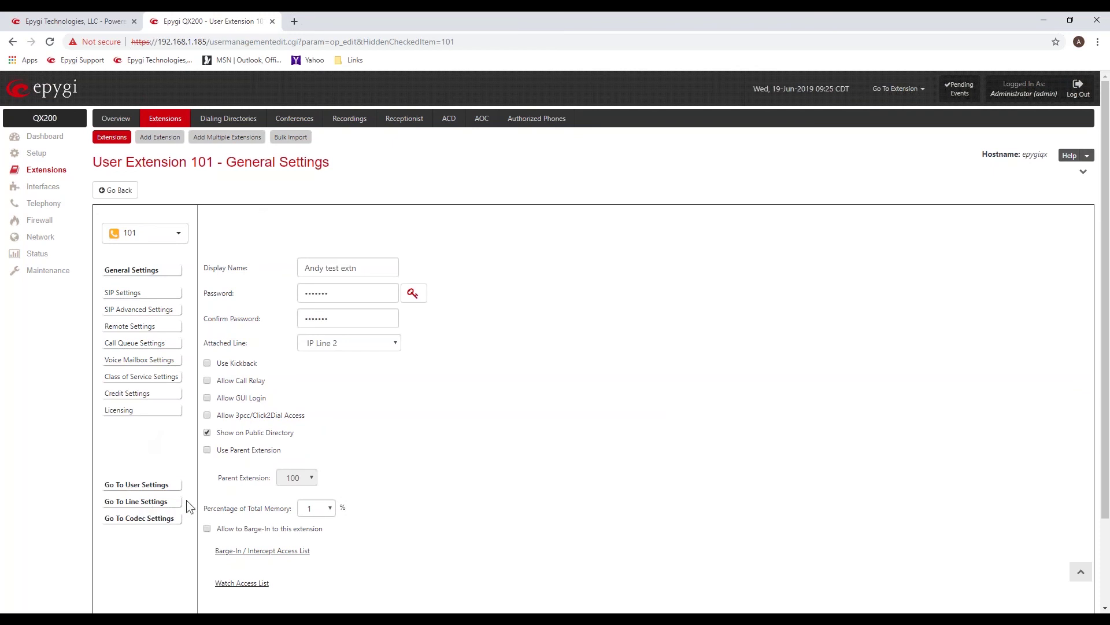
pyautogui.moveTo(190, 500); pyautogui.dragTo(104, 500)
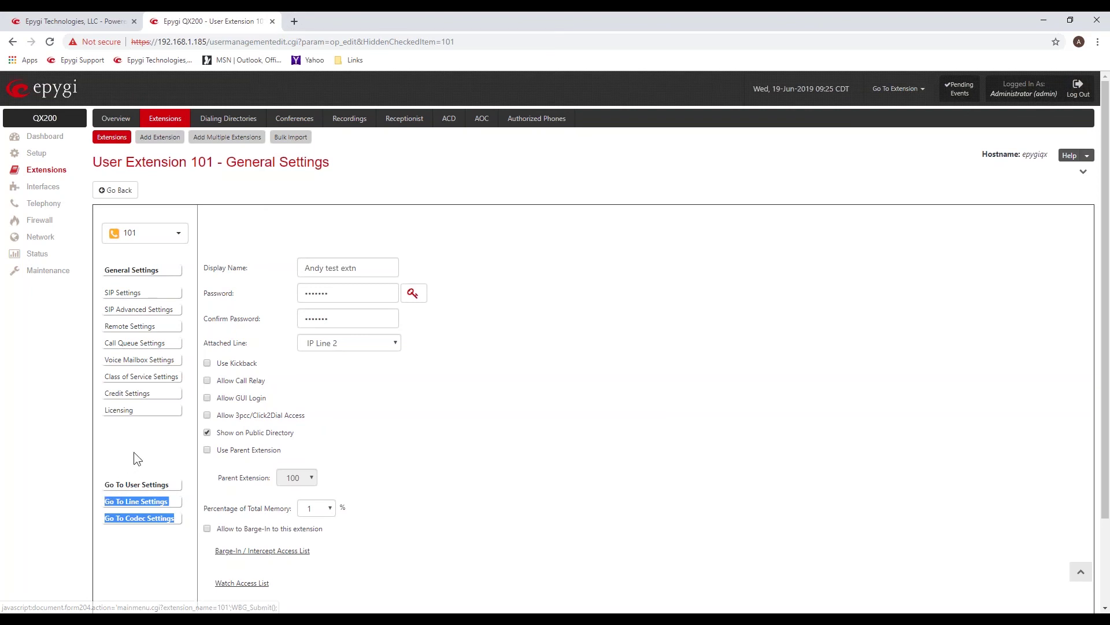
pyautogui.click(243, 215)
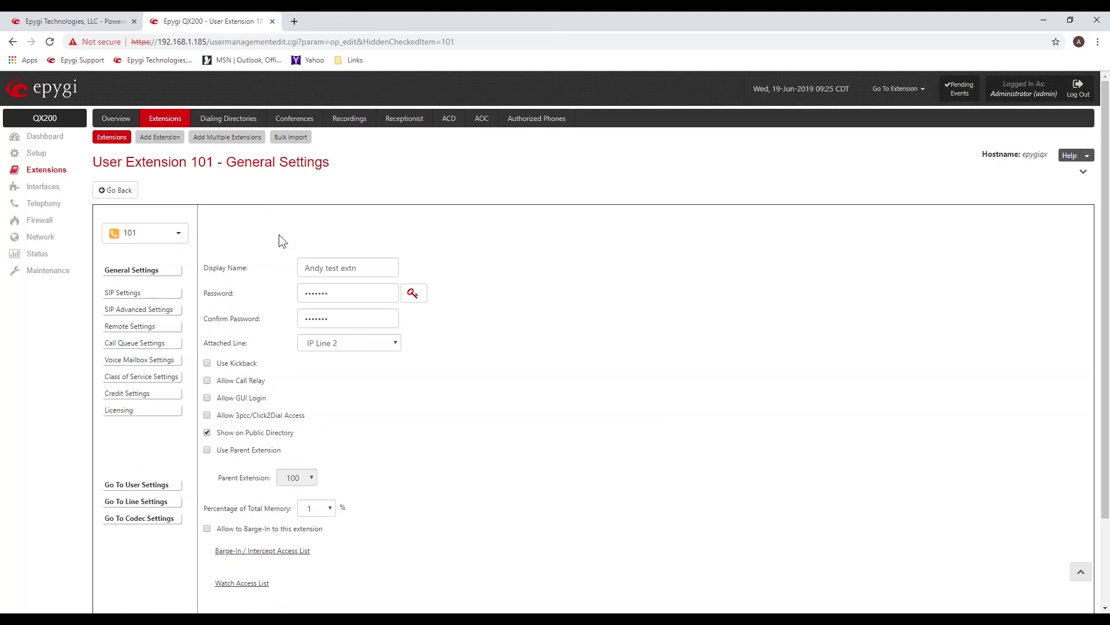
# Go to Interfaces and display the IP Line Settings page.
pyautogui.click(44, 189)
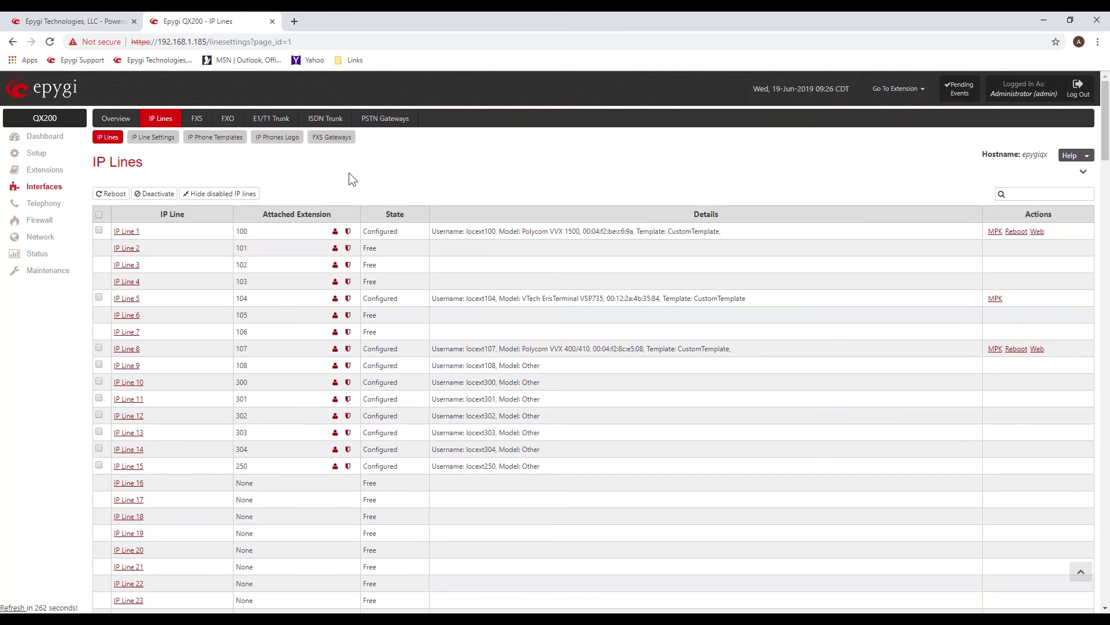
pyautogui.click(150, 138)
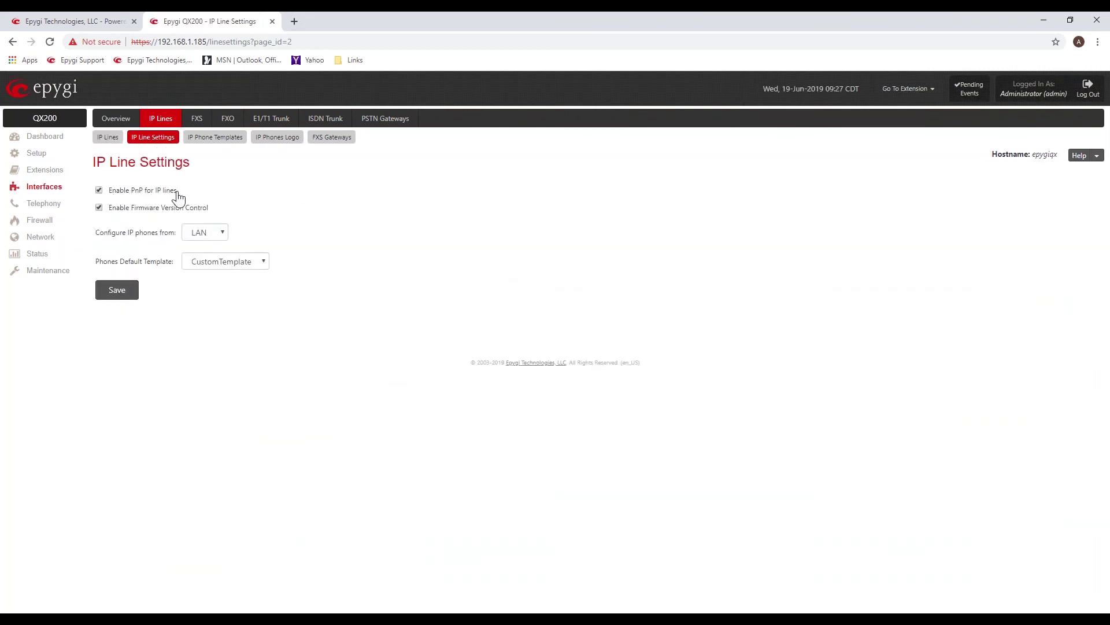
pyautogui.moveTo(179, 189); pyautogui.dragTo(111, 200)
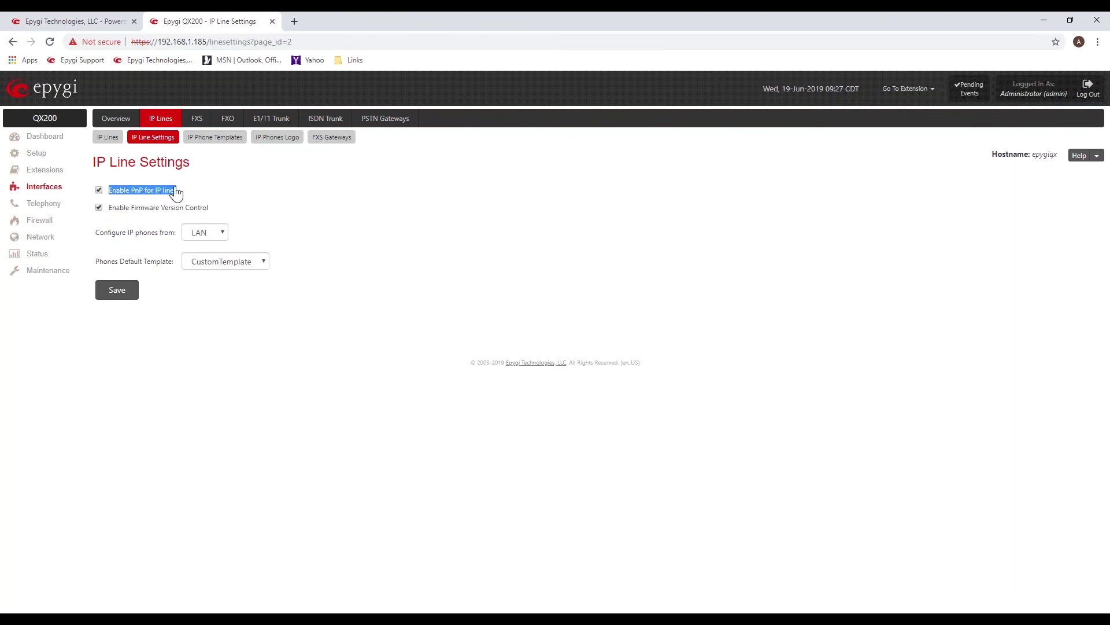
pyautogui.click(227, 177)
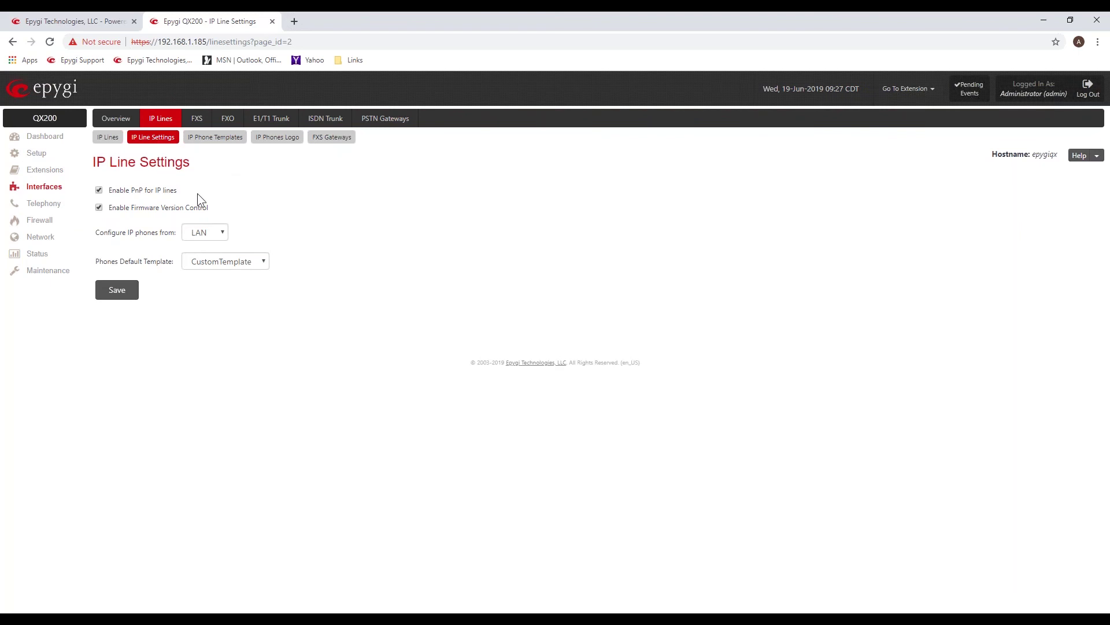
pyautogui.moveTo(209, 208); pyautogui.dragTo(108, 211)
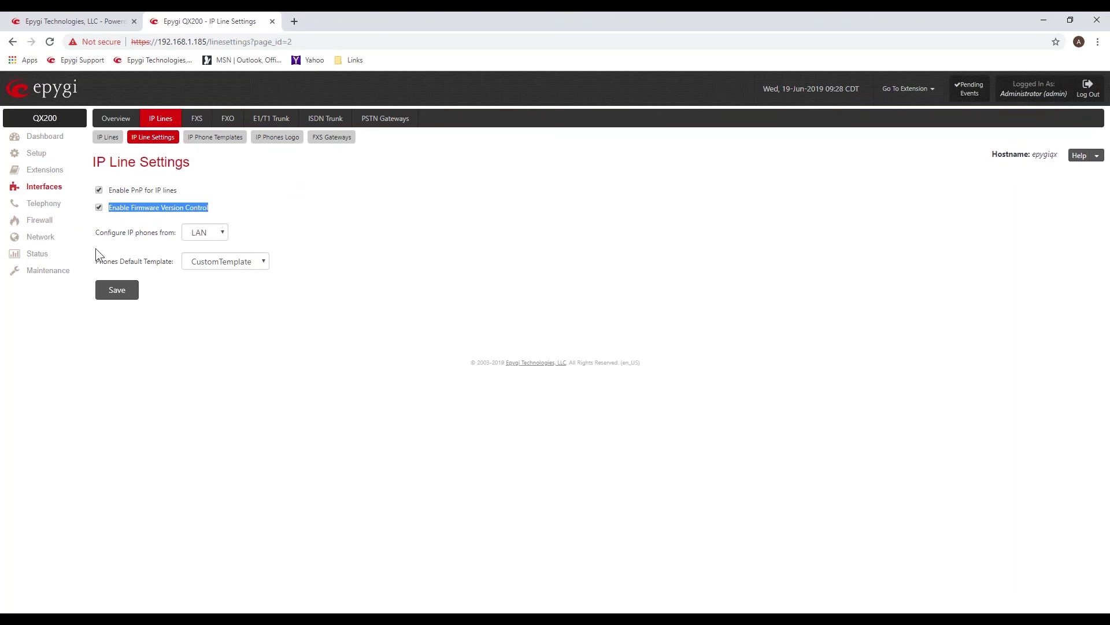
# Show the LAN and WAN options of the Configure IP phones from setting.
pyautogui.moveTo(100, 234); pyautogui.dragTo(175, 234)
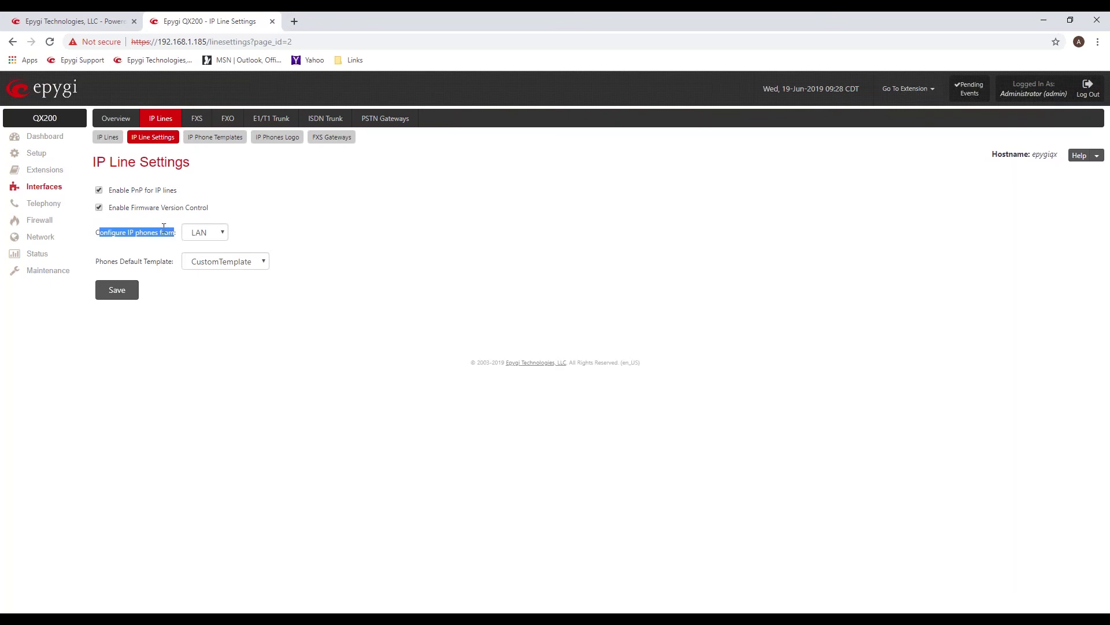
pyautogui.click(174, 237)
pyautogui.click(225, 232)
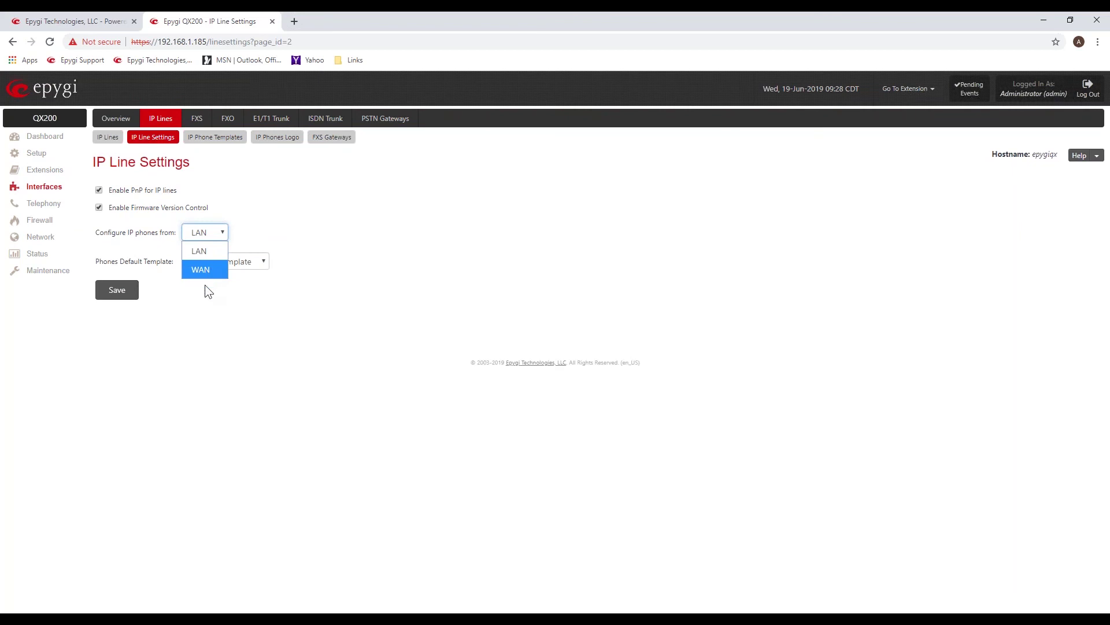
# Close the LAN/WAN list with LAN kept and point out the CustomTemplate default template.
pyautogui.click(276, 189)
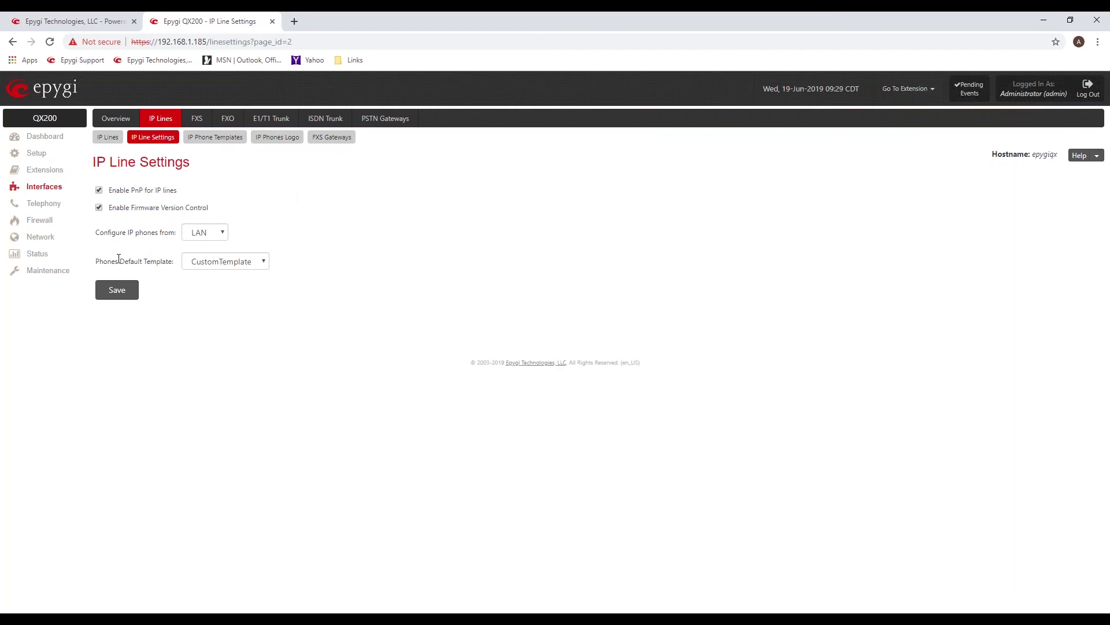
pyautogui.moveTo(102, 261); pyautogui.dragTo(175, 259)
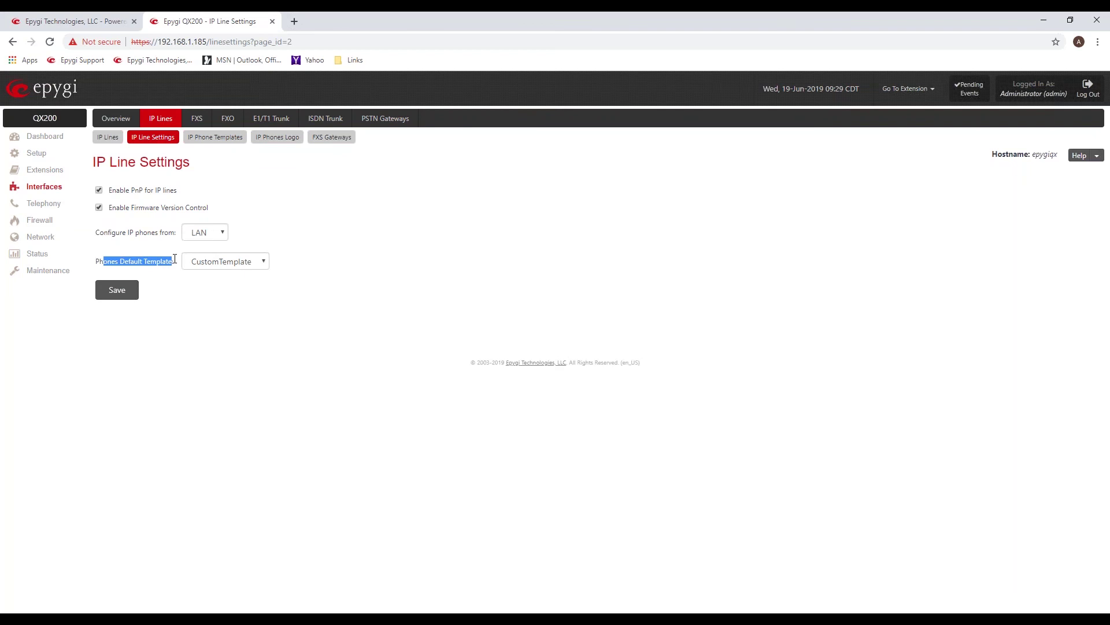
pyautogui.click(321, 203)
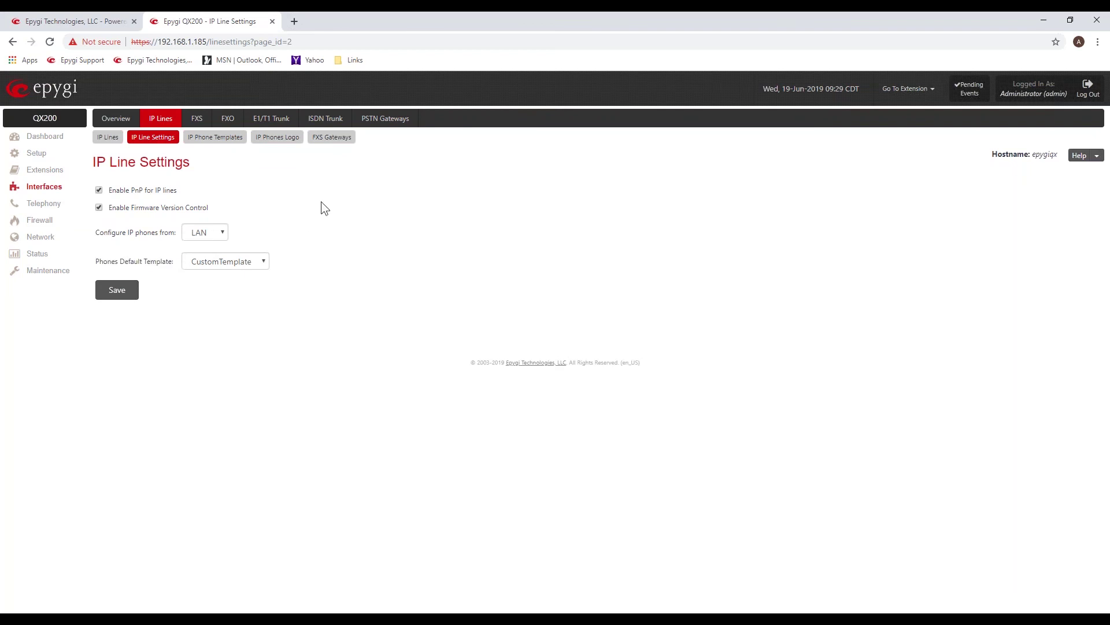
# Return to the IP Lines table and review IP Line 2's row for extension 101.
pyautogui.click(112, 142)
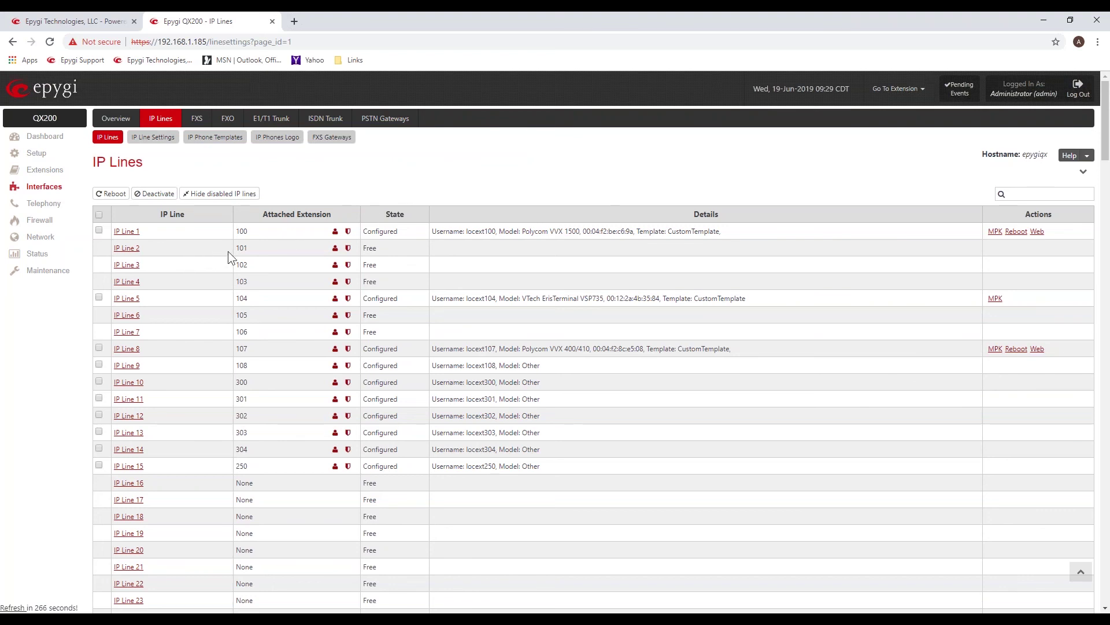
pyautogui.moveTo(256, 248); pyautogui.dragTo(236, 249)
pyautogui.click(443, 251)
pyautogui.moveTo(356, 247); pyautogui.dragTo(239, 248)
pyautogui.moveTo(155, 246); pyautogui.dragTo(113, 249)
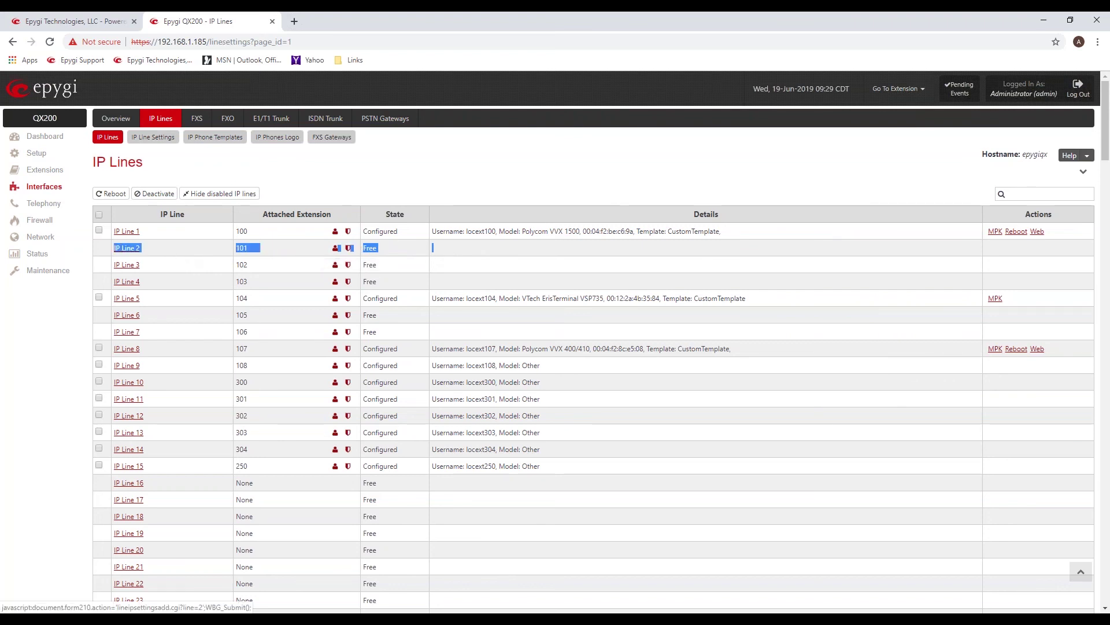
pyautogui.click(193, 248)
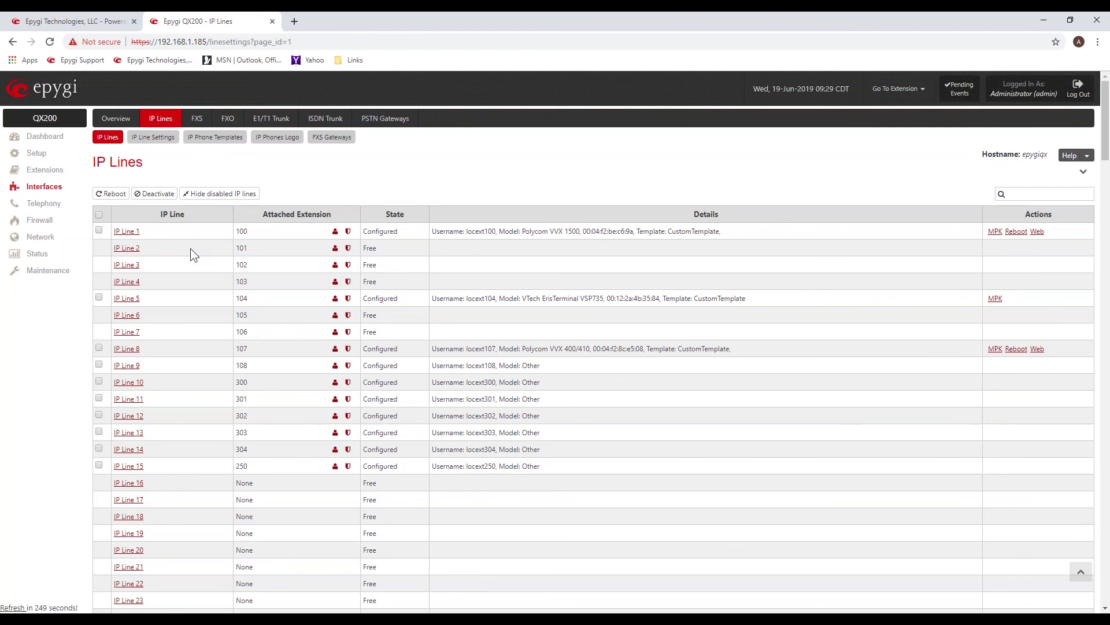
pyautogui.moveTo(380, 247); pyautogui.dragTo(354, 252)
pyautogui.moveTo(251, 248); pyautogui.dragTo(237, 250)
pyautogui.click(288, 167)
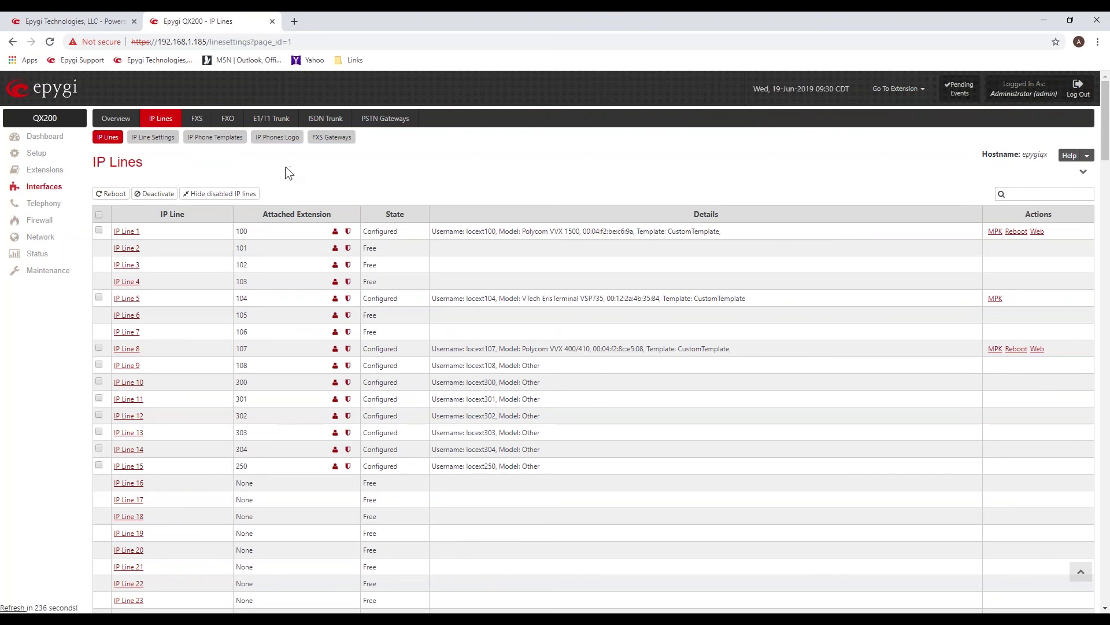
# Reload the IP Lines list until IP Line 2 shows Configured for extension 101.
pyautogui.click(112, 140)
pyautogui.click(109, 138)
pyautogui.click(107, 138)
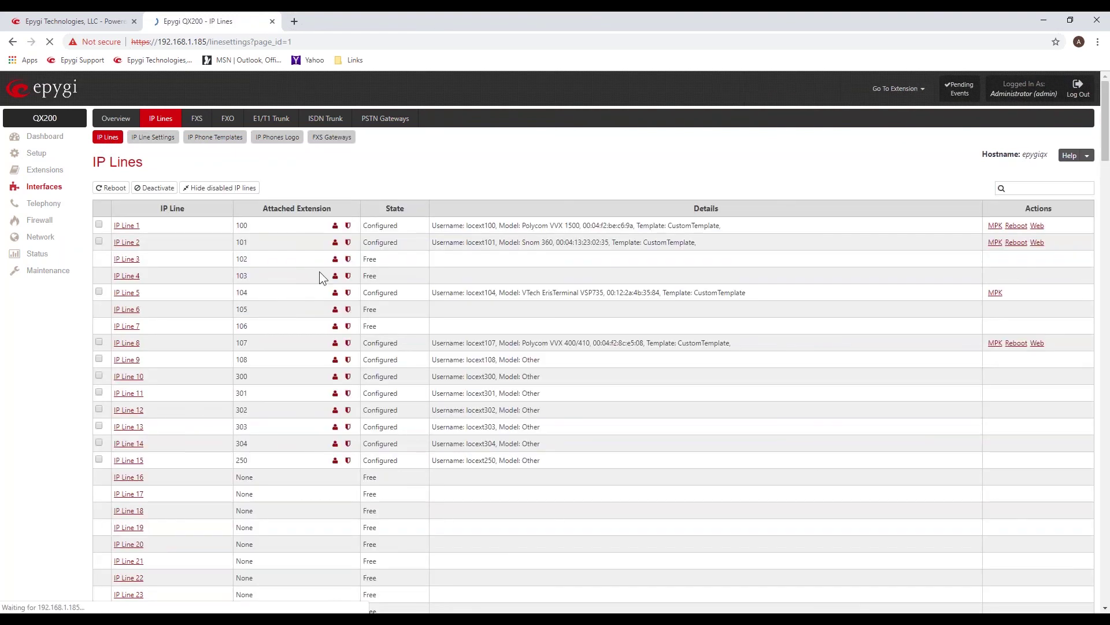
pyautogui.moveTo(701, 248); pyautogui.dragTo(431, 247)
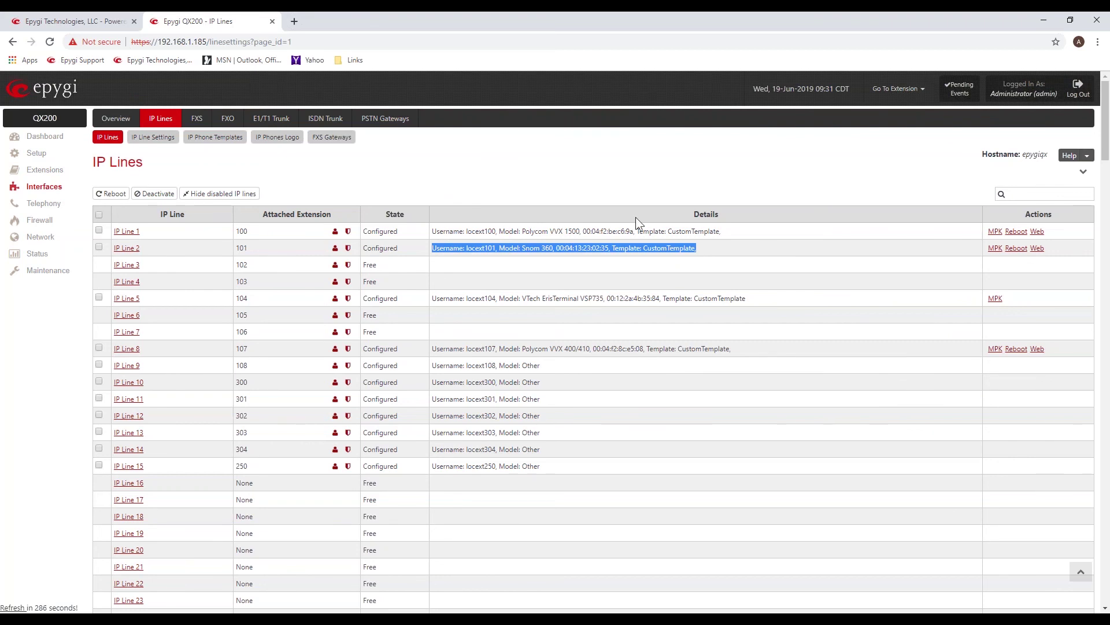
pyautogui.click(574, 256)
pyautogui.moveTo(554, 247); pyautogui.dragTo(600, 248)
pyautogui.click(531, 248)
pyautogui.moveTo(520, 248); pyautogui.dragTo(554, 246)
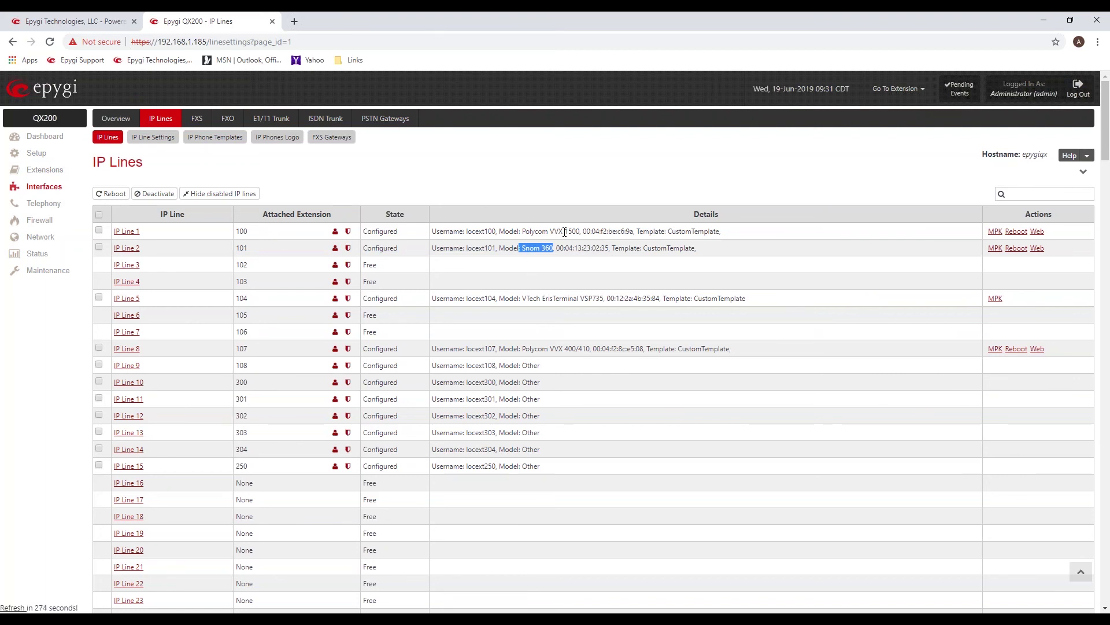
pyautogui.click(542, 193)
pyautogui.moveTo(256, 250); pyautogui.dragTo(234, 248)
pyautogui.click(465, 180)
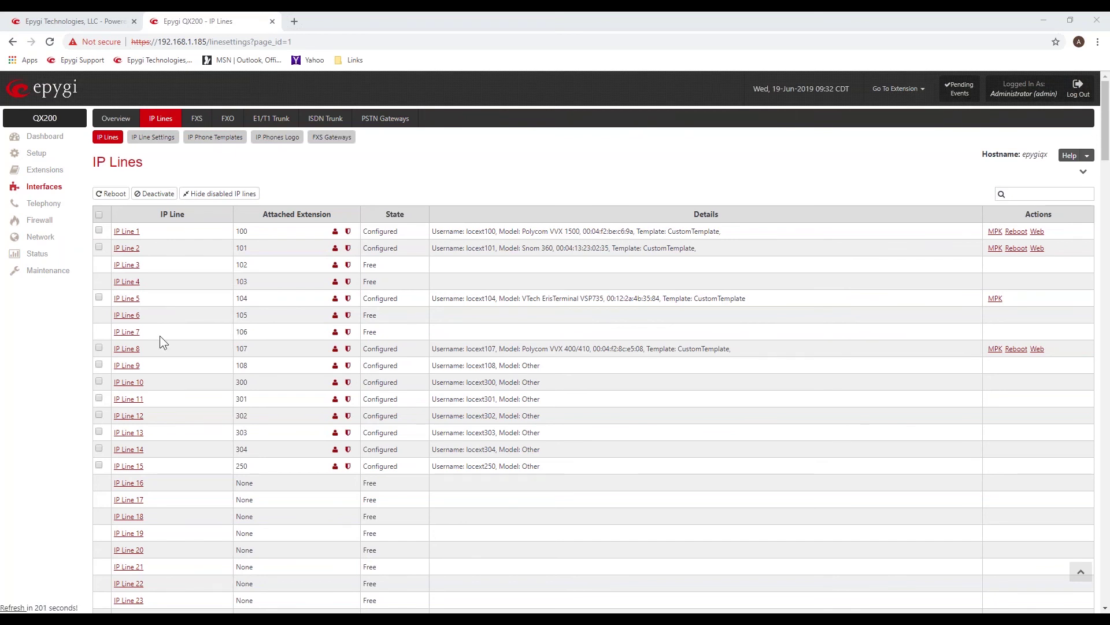
# Set IP Line 7 to IP Phone with the Yealink SIP VP-T49G phone model.
pyautogui.click(127, 332)
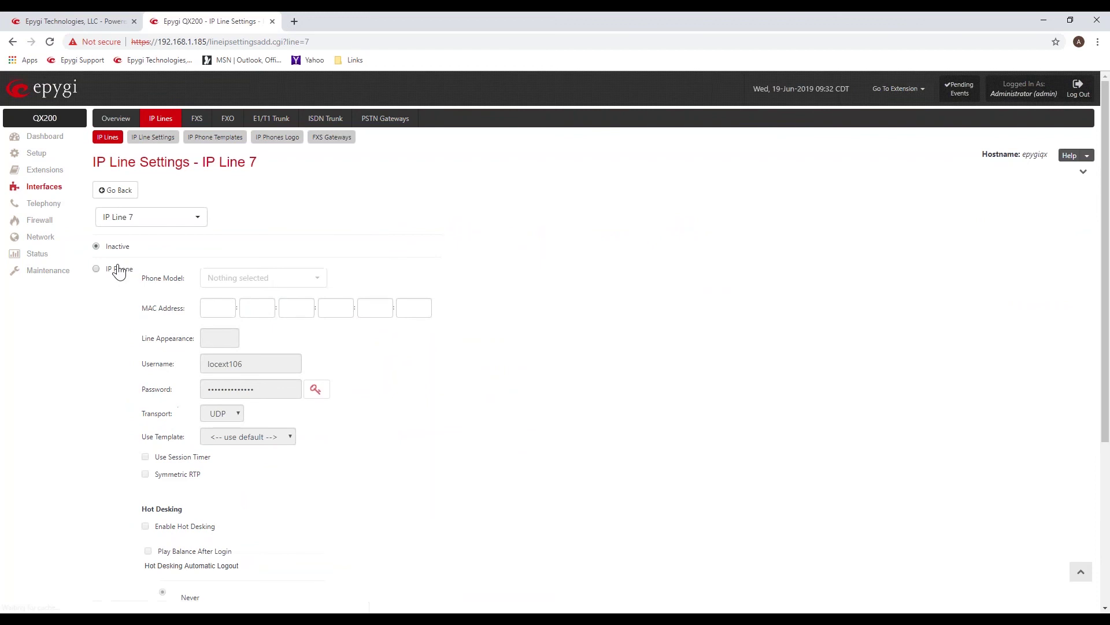
pyautogui.moveTo(122, 269); pyautogui.dragTo(117, 269)
pyautogui.click(96, 269)
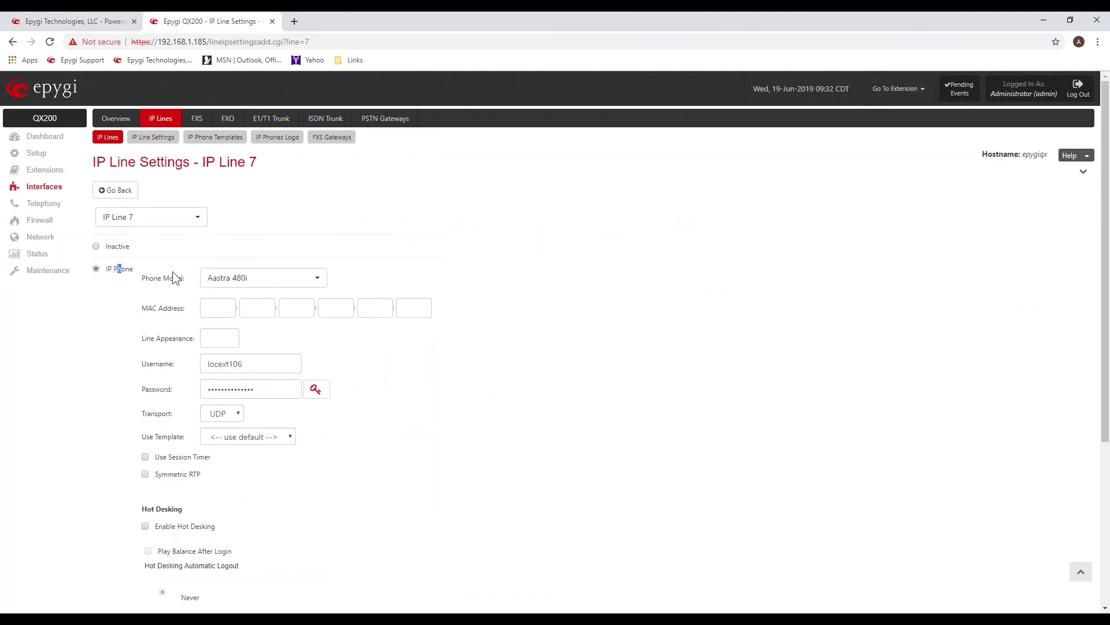
pyautogui.click(319, 279)
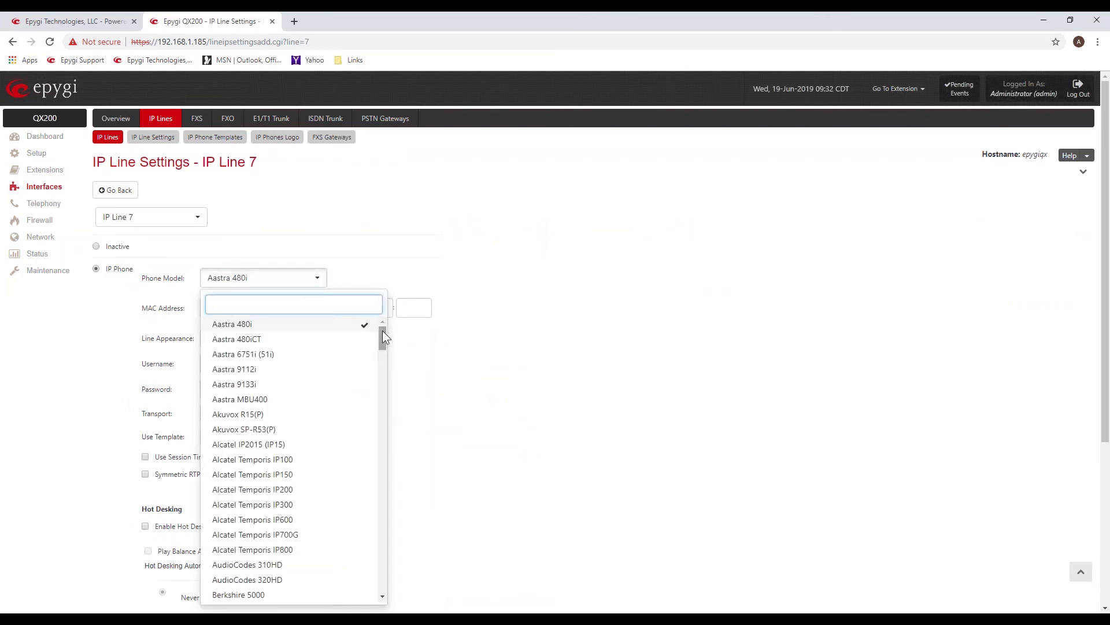
pyautogui.moveTo(381, 335); pyautogui.dragTo(384, 469)
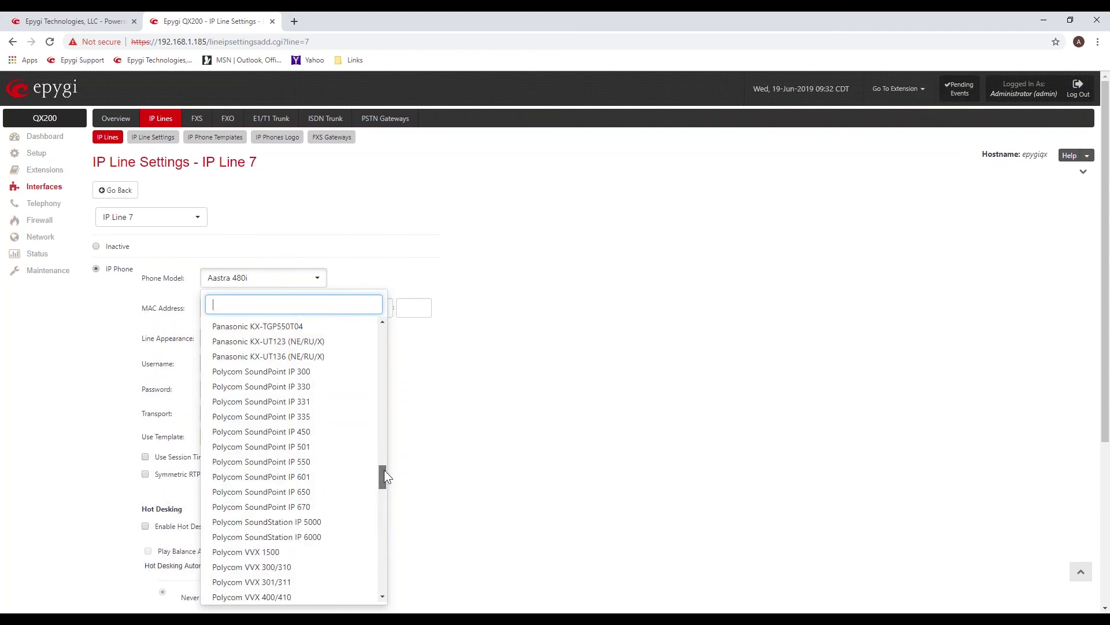
pyautogui.moveTo(384, 469); pyautogui.dragTo(387, 558)
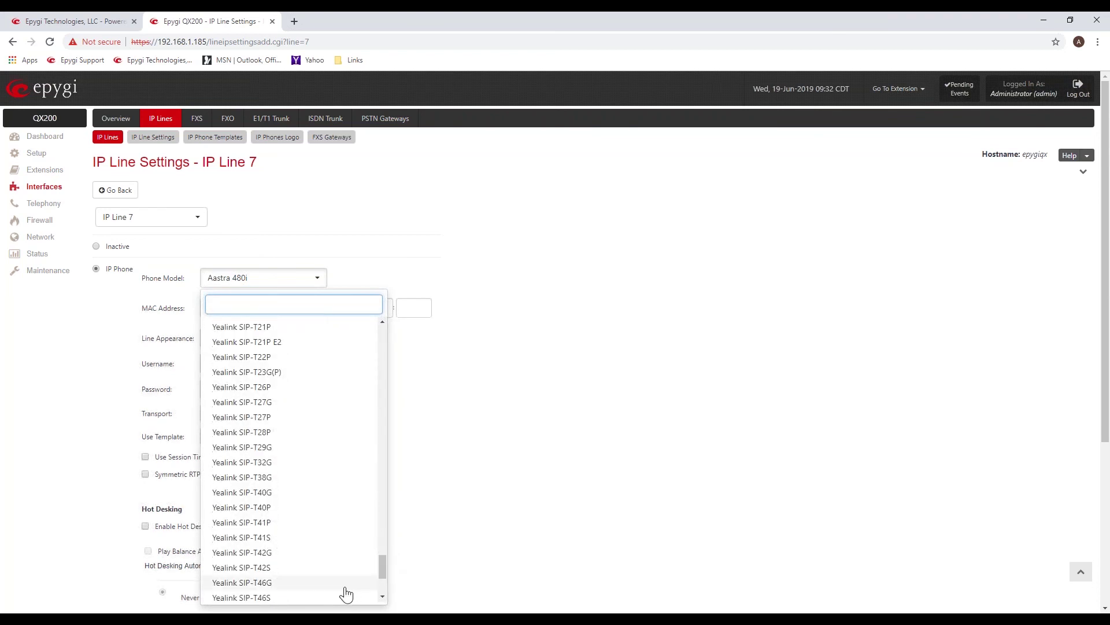
pyautogui.scroll(-1, 330, 489)
pyautogui.scroll(-3, 329, 480)
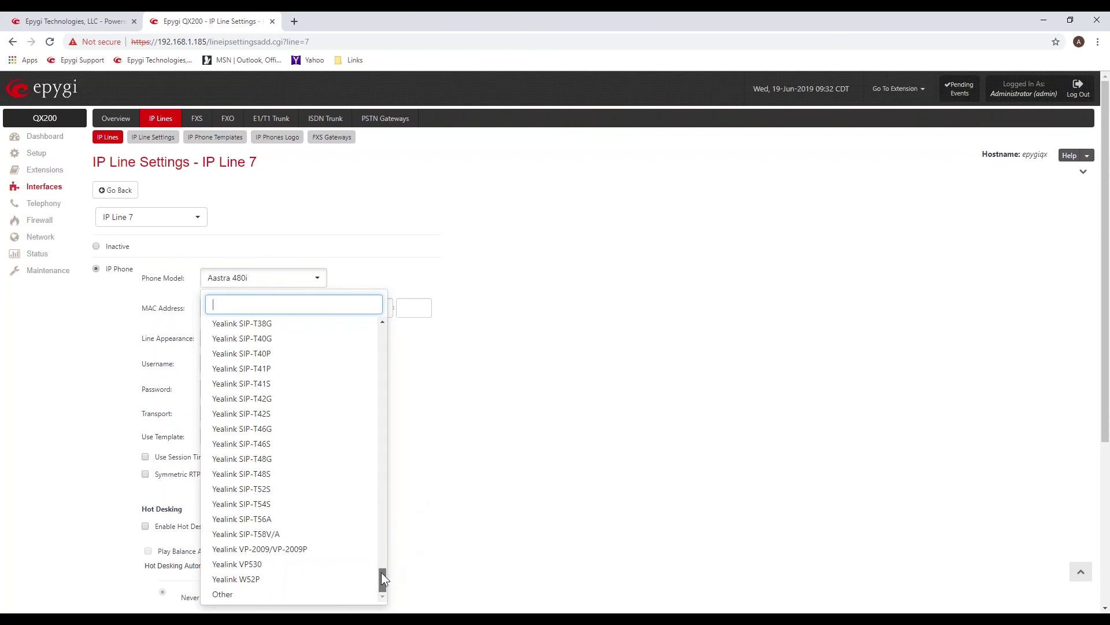
pyautogui.moveTo(381, 572); pyautogui.dragTo(384, 548)
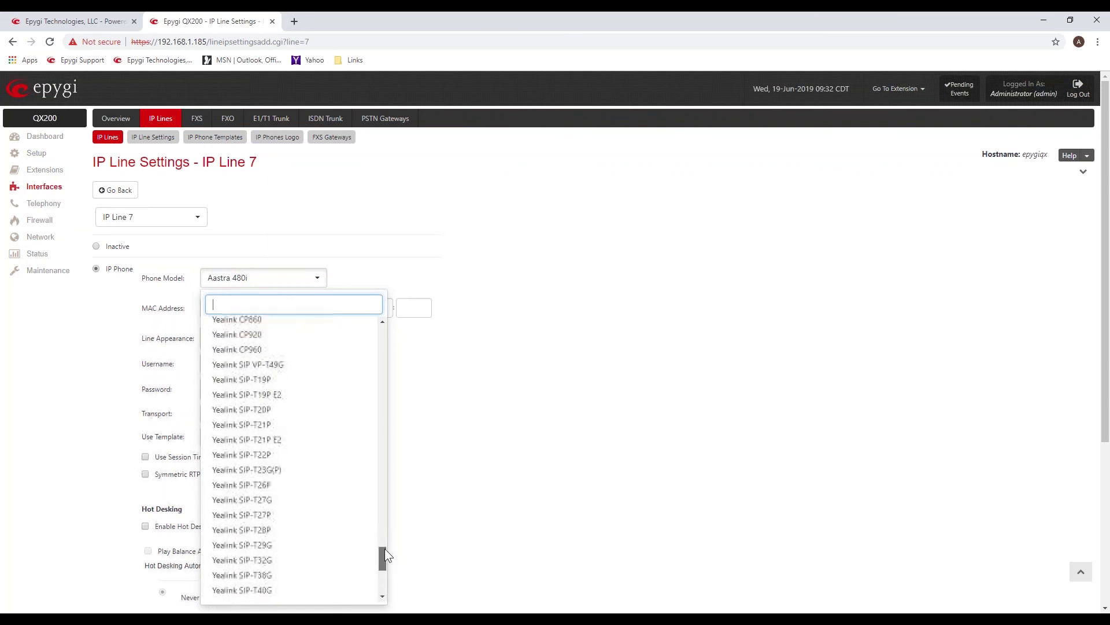
pyautogui.click(291, 367)
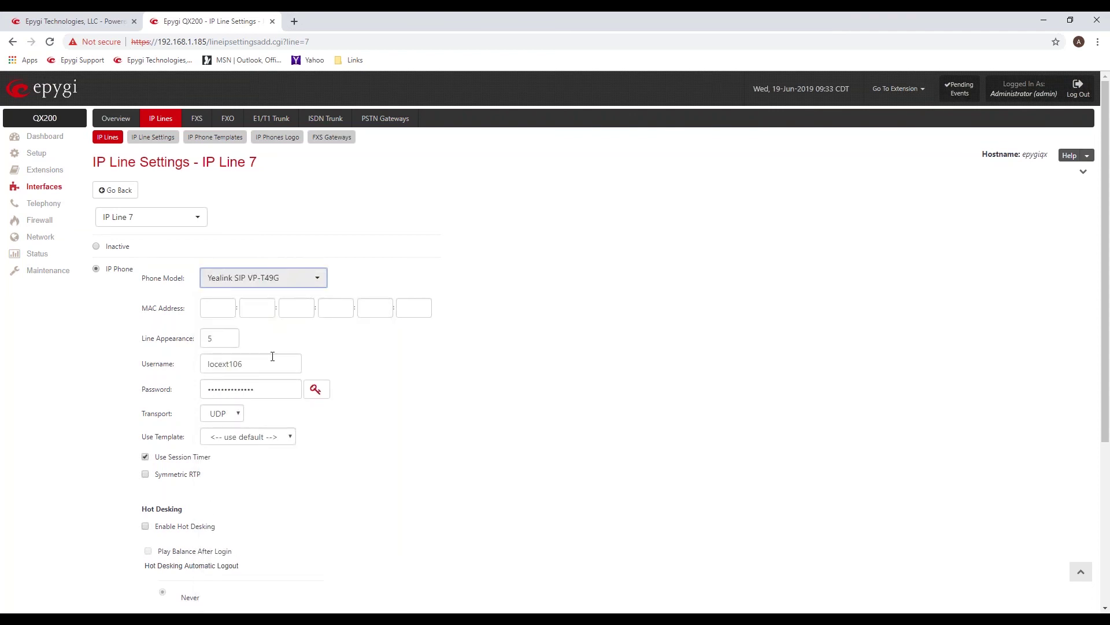
# Paste MAC address 00:15:65:9B:59:EB into IP Line 7's MAC Address boxes.
pyautogui.click(212, 301)
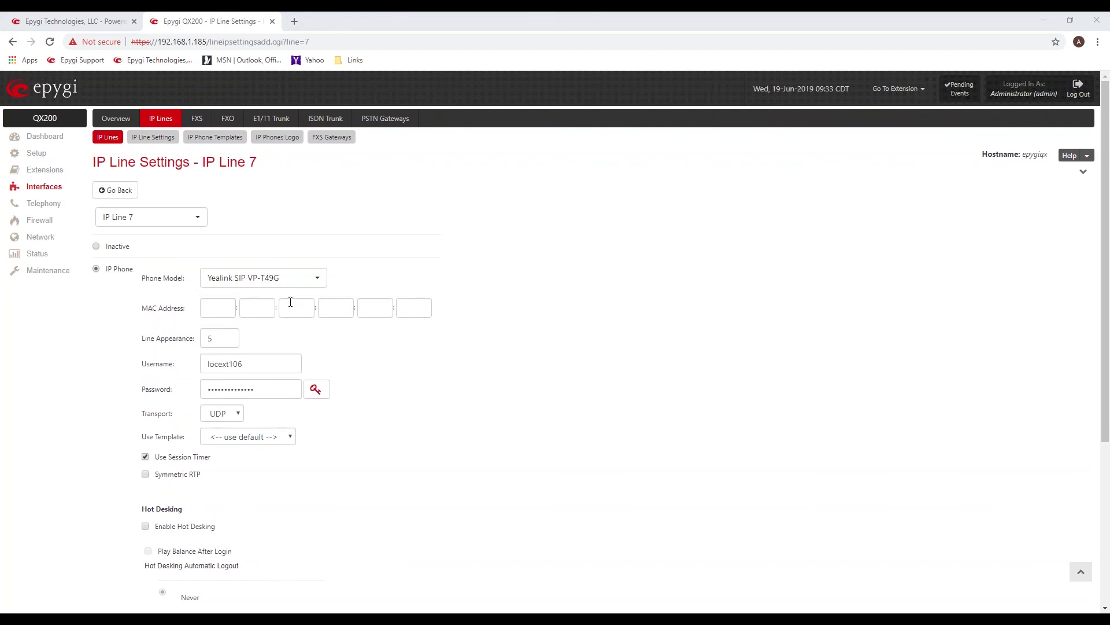
pyautogui.click(214, 305)
pyautogui.write('00:15:65:9B:59:EB')
pyautogui.click(447, 389)
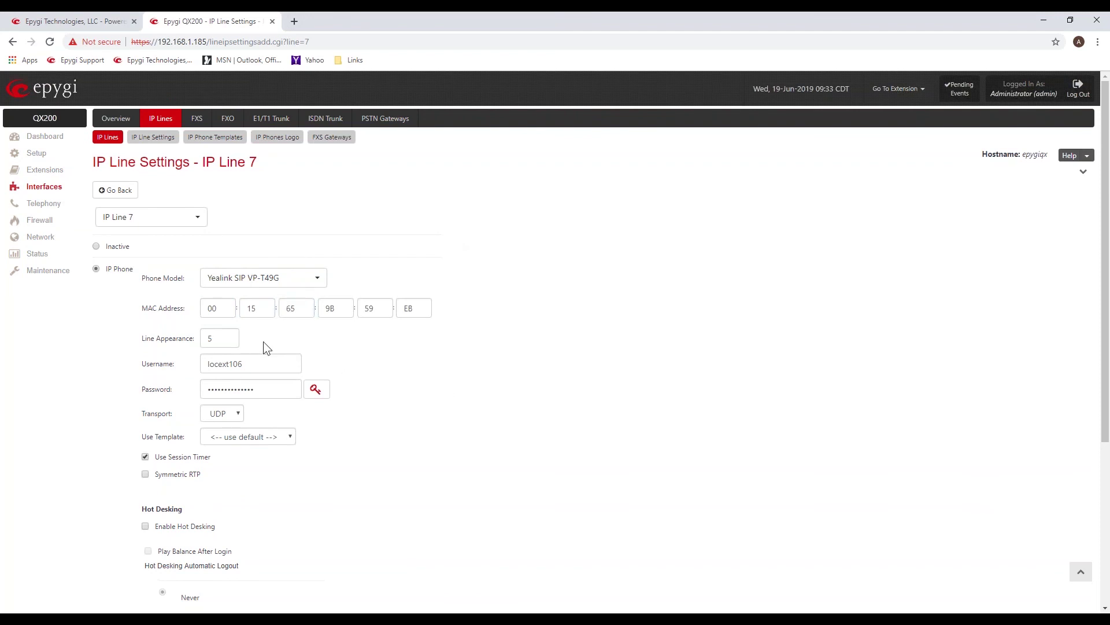
pyautogui.moveTo(150, 336); pyautogui.dragTo(192, 335)
# Change Line Appearance to 8, then set it back to 5.
pyautogui.click(204, 339)
pyautogui.moveTo(220, 336); pyautogui.dragTo(204, 337)
pyautogui.write('8')
pyautogui.click(285, 328)
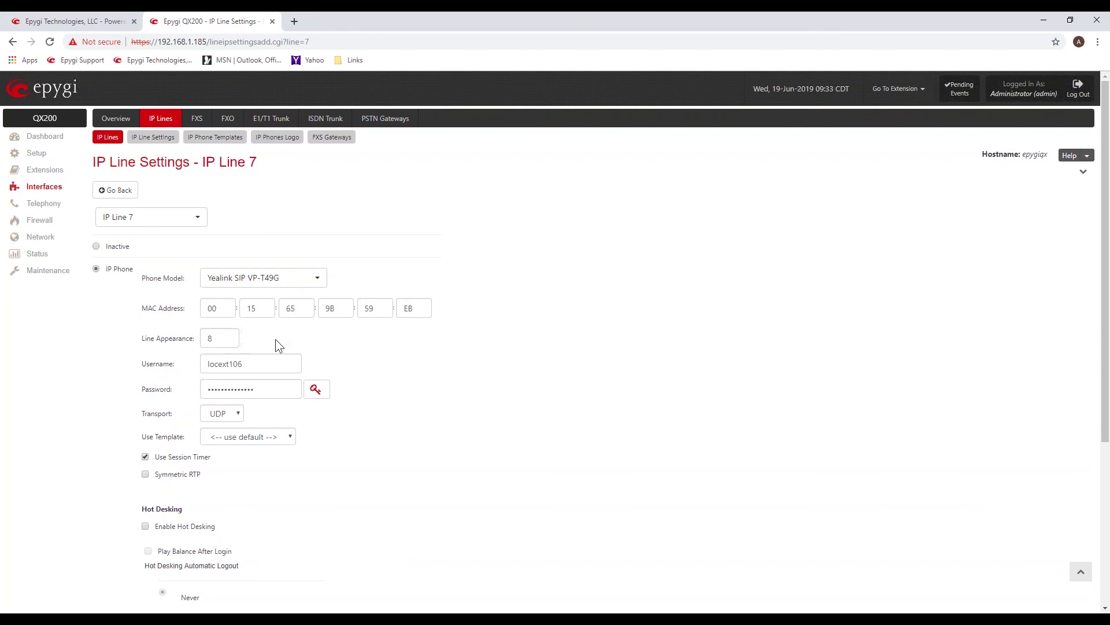
pyautogui.click(233, 341)
pyautogui.moveTo(210, 342); pyautogui.dragTo(201, 343)
pyautogui.write('5')
pyautogui.click(327, 345)
pyautogui.moveTo(218, 341); pyautogui.dragTo(202, 341)
pyautogui.click(443, 349)
pyautogui.moveTo(246, 366); pyautogui.dragTo(206, 370)
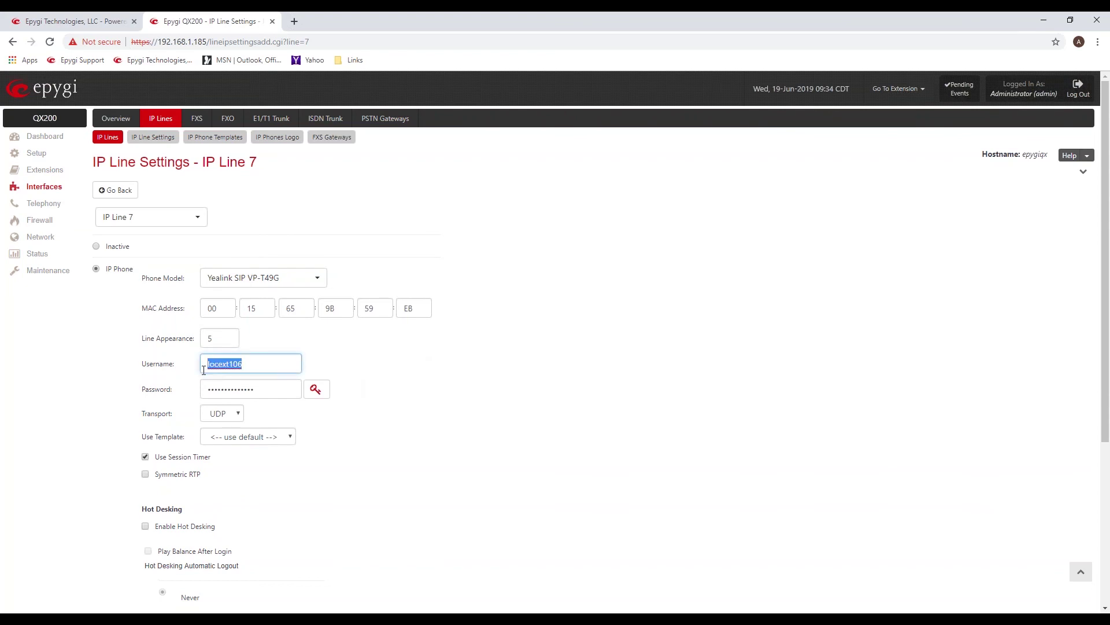
pyautogui.click(354, 332)
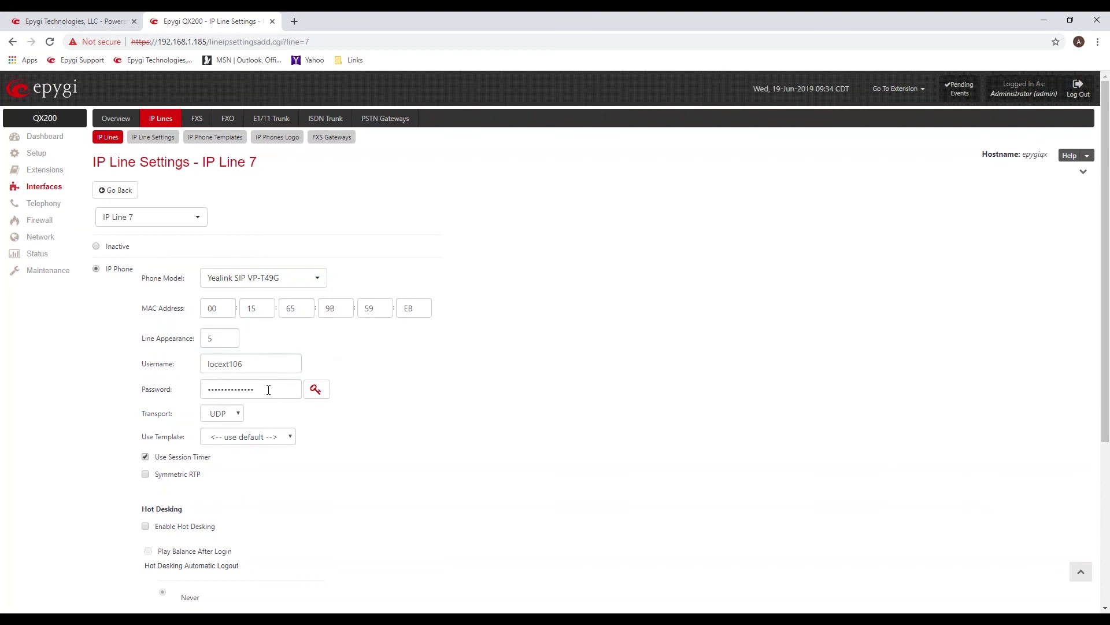
pyautogui.moveTo(268, 389); pyautogui.dragTo(205, 386)
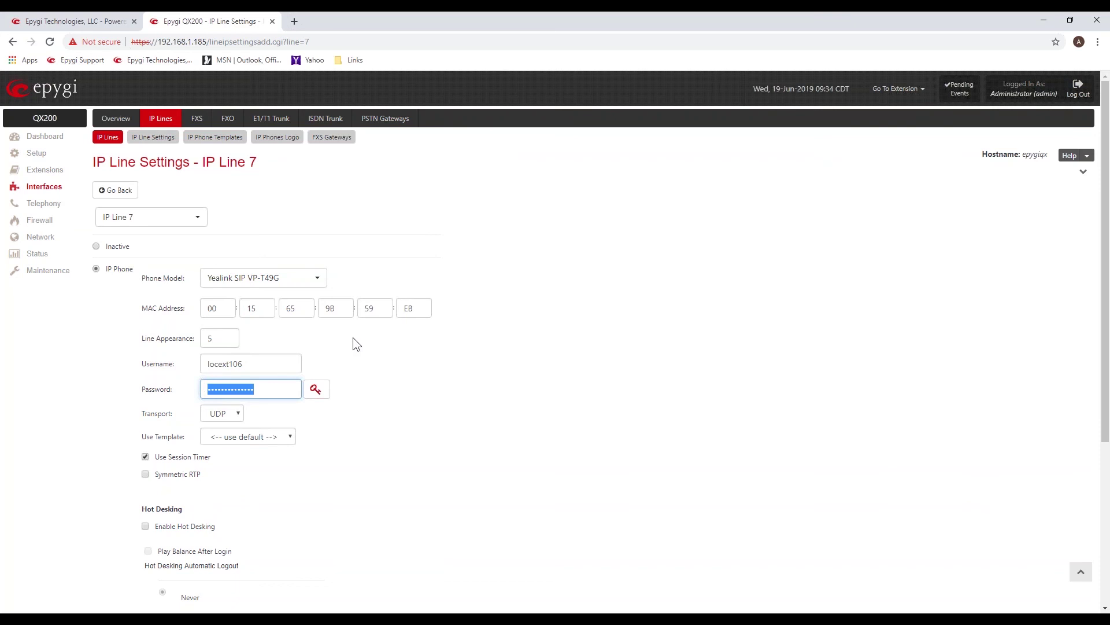
pyautogui.click(415, 377)
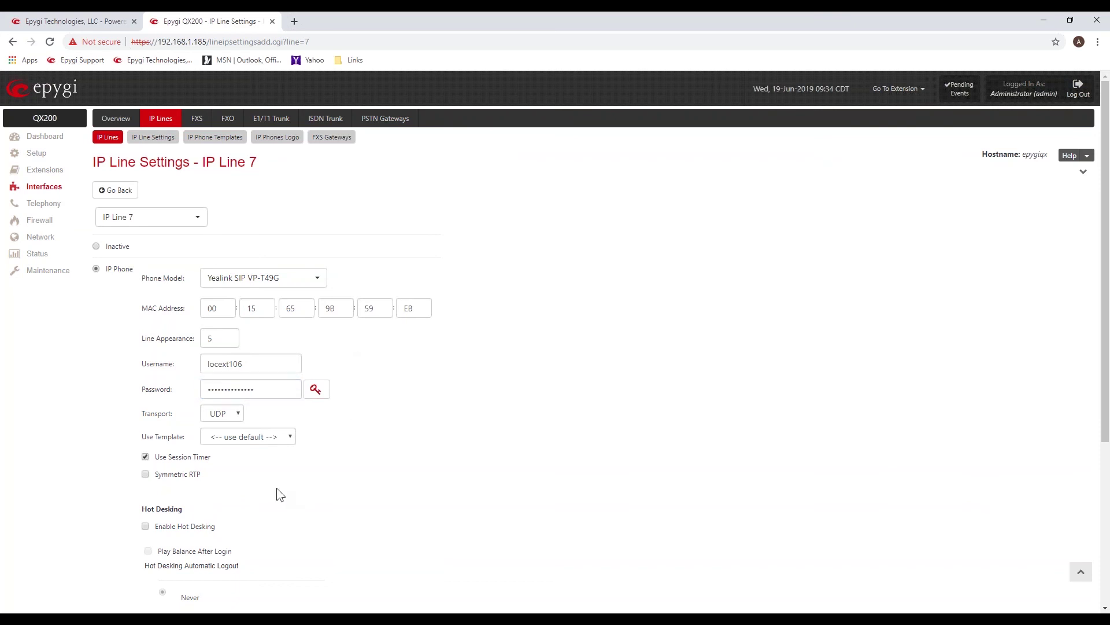
pyautogui.scroll(-3, 276, 489)
pyautogui.scroll(-1, 277, 488)
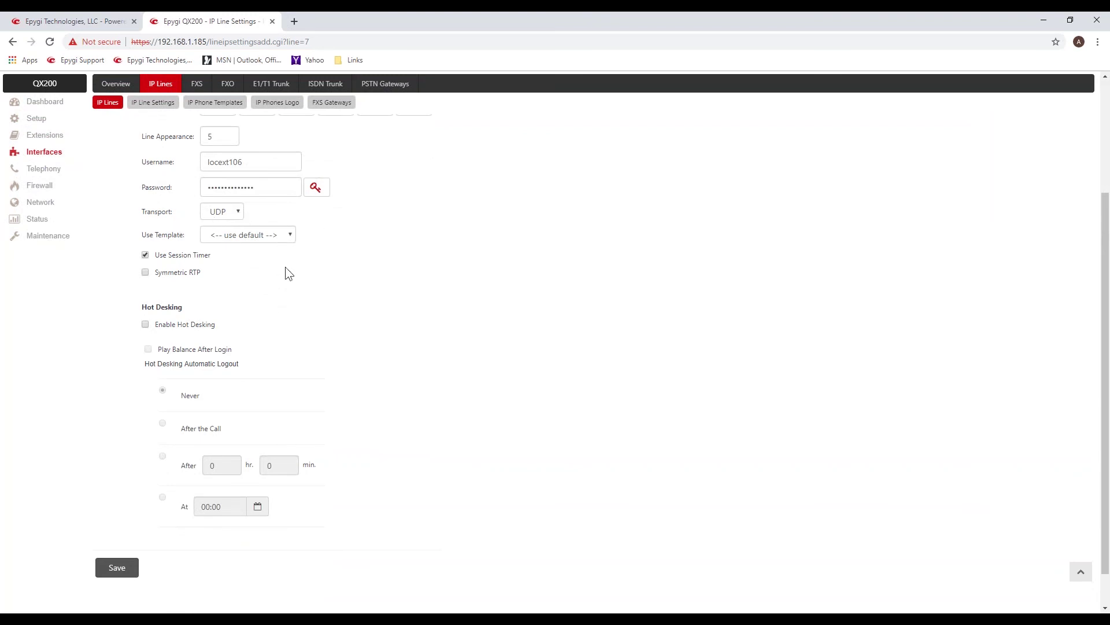
# Save IP Line 7's settings, then select the masked Password value.
pyautogui.click(117, 568)
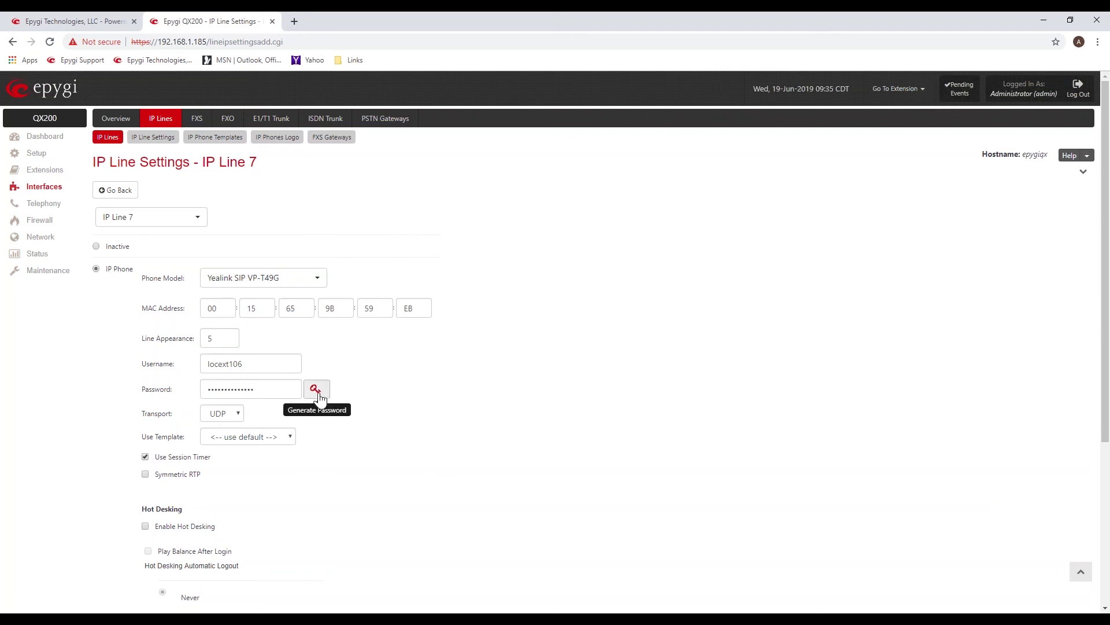
pyautogui.doubleClick(218, 387)
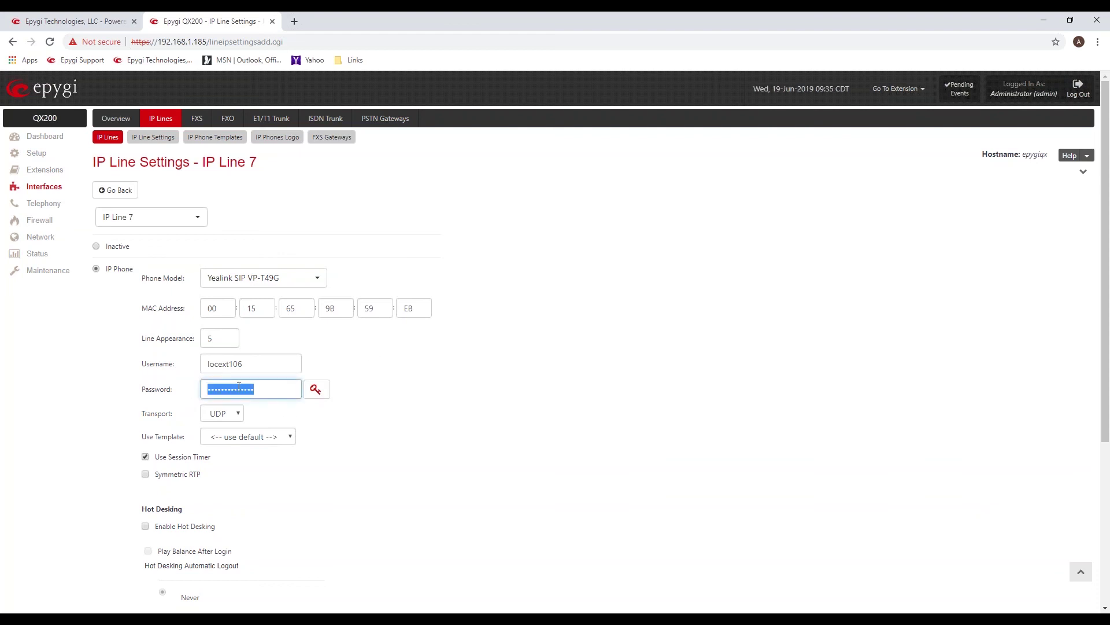
pyautogui.click(360, 370)
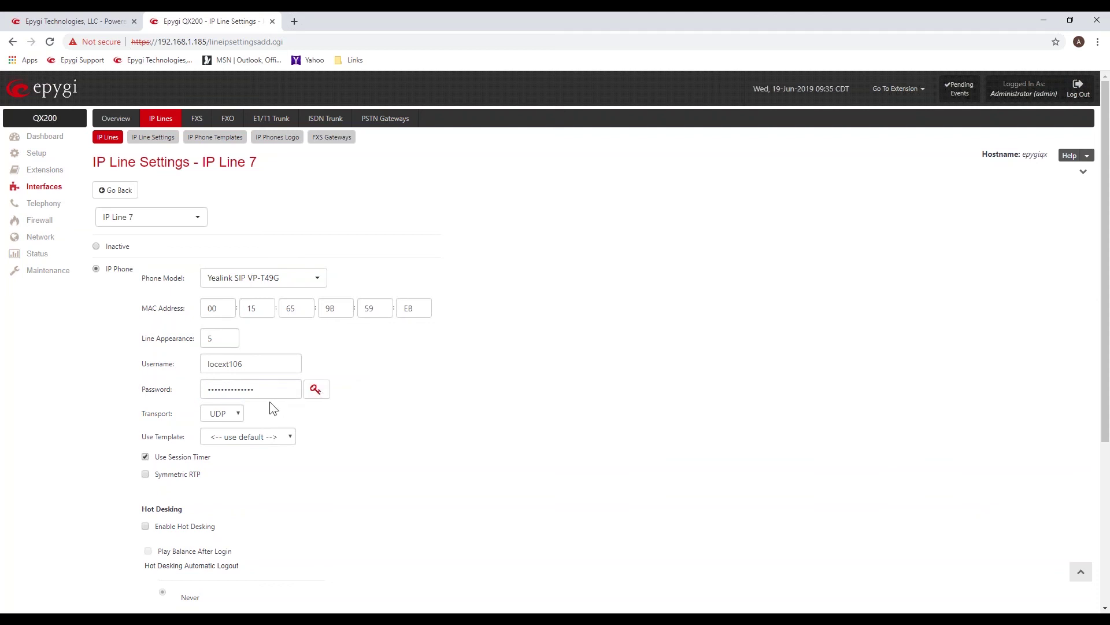
pyautogui.moveTo(258, 389); pyautogui.dragTo(204, 389)
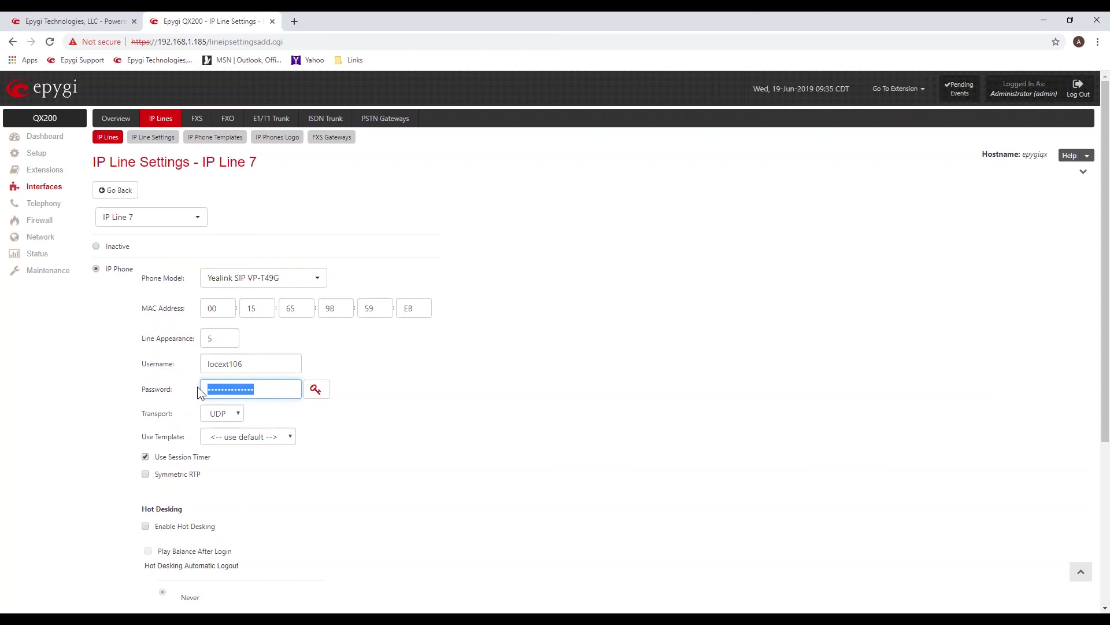
pyautogui.click(369, 360)
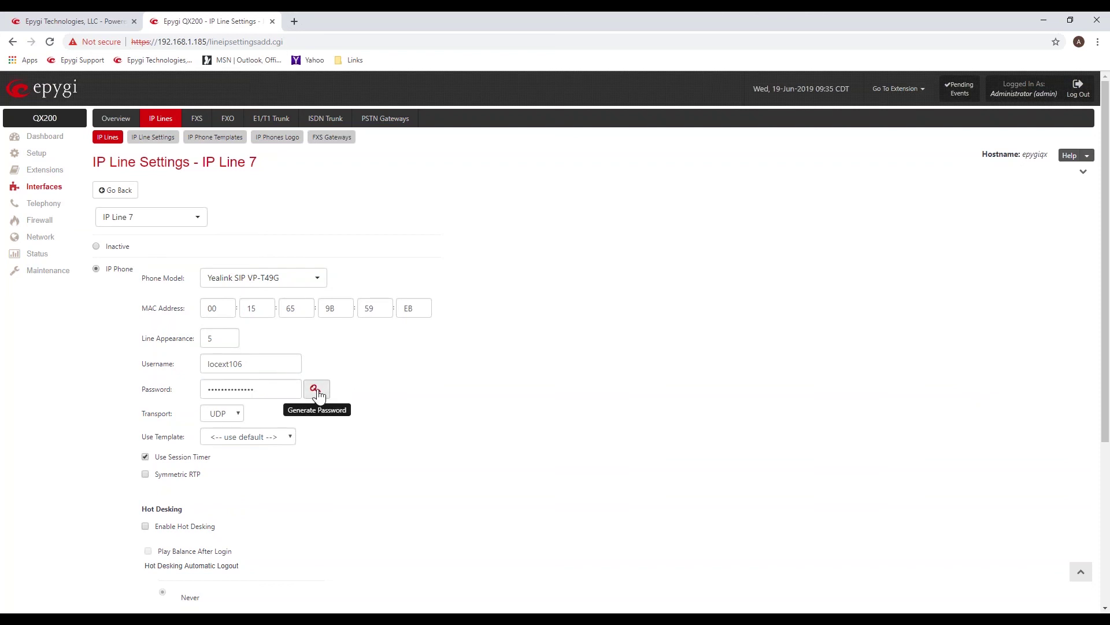
# Bring up the generated-password popup, select the second password, and close the window.
pyautogui.click(316, 391)
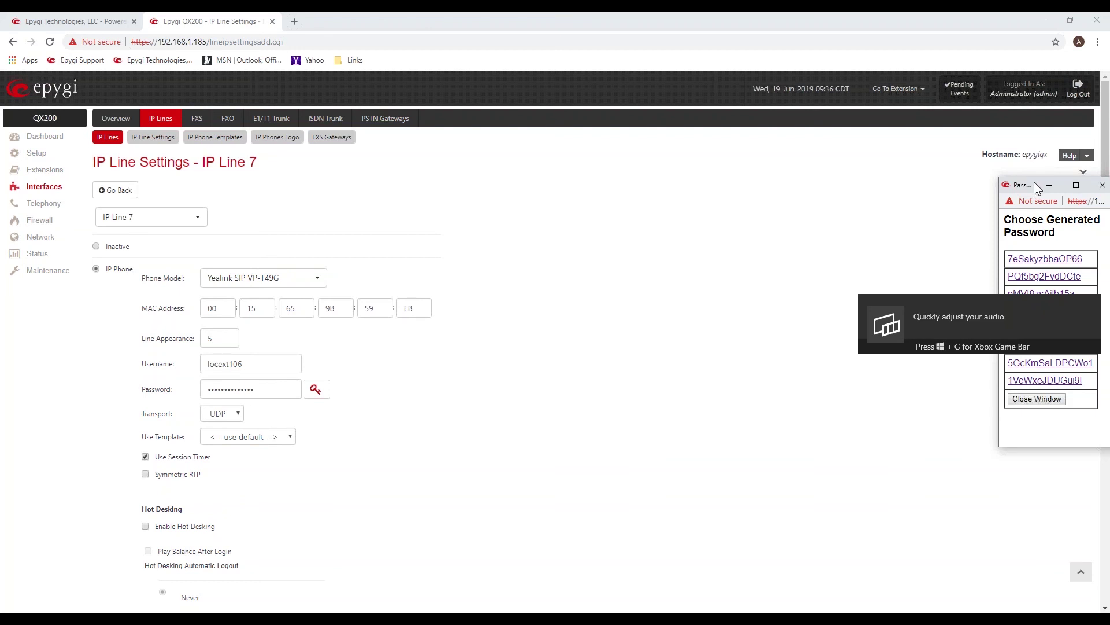
pyautogui.click(1037, 189)
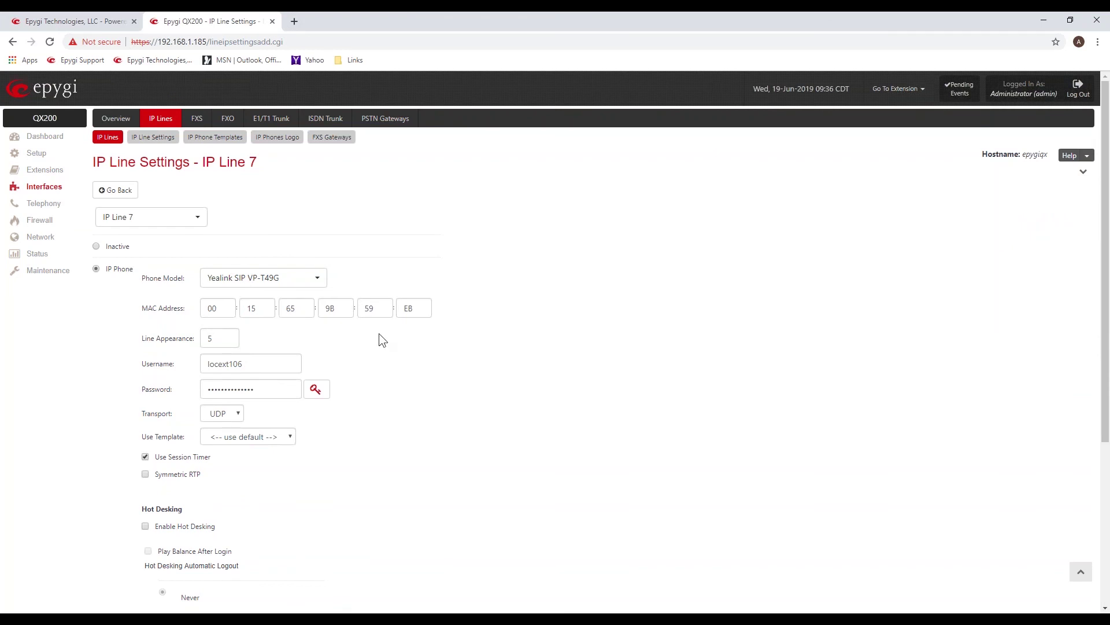
pyautogui.click(325, 385)
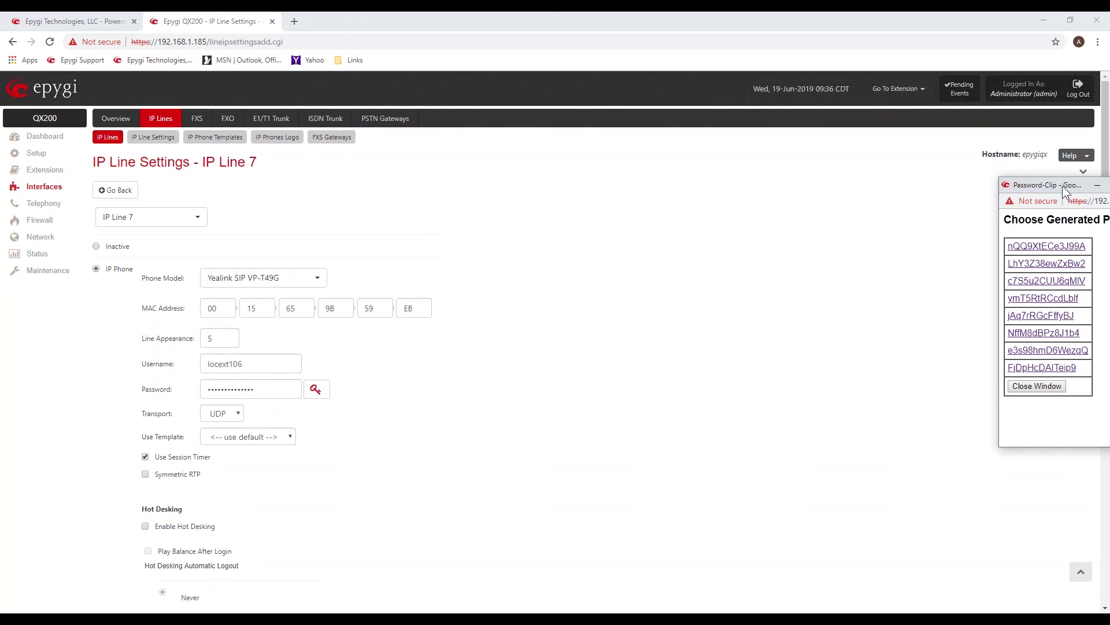
pyautogui.moveTo(1062, 189); pyautogui.dragTo(538, 192)
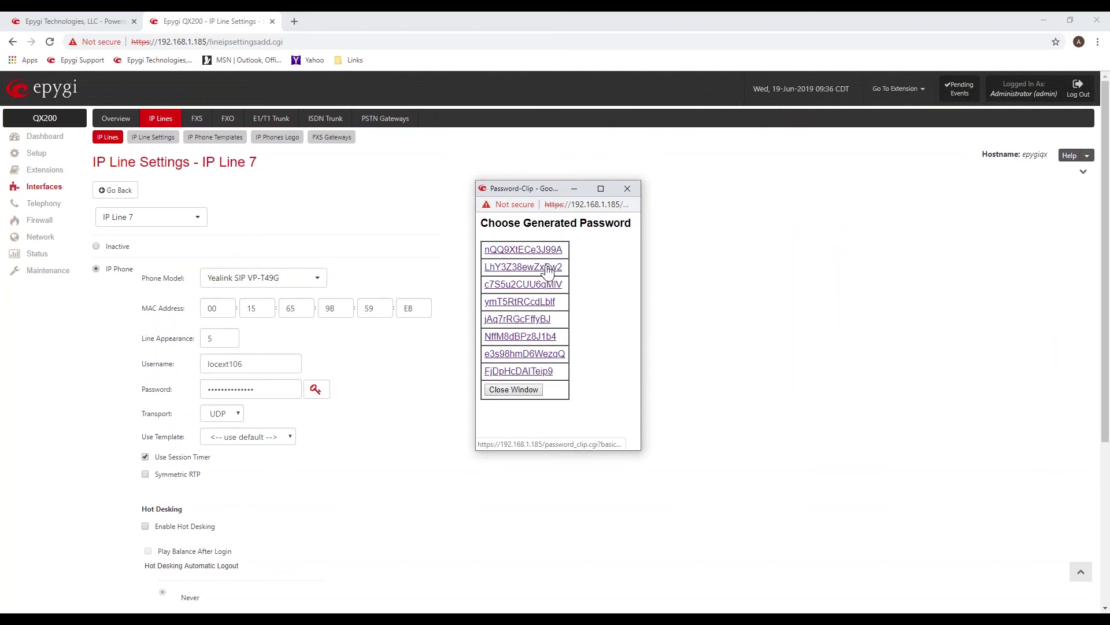
pyautogui.moveTo(567, 265); pyautogui.dragTo(481, 273)
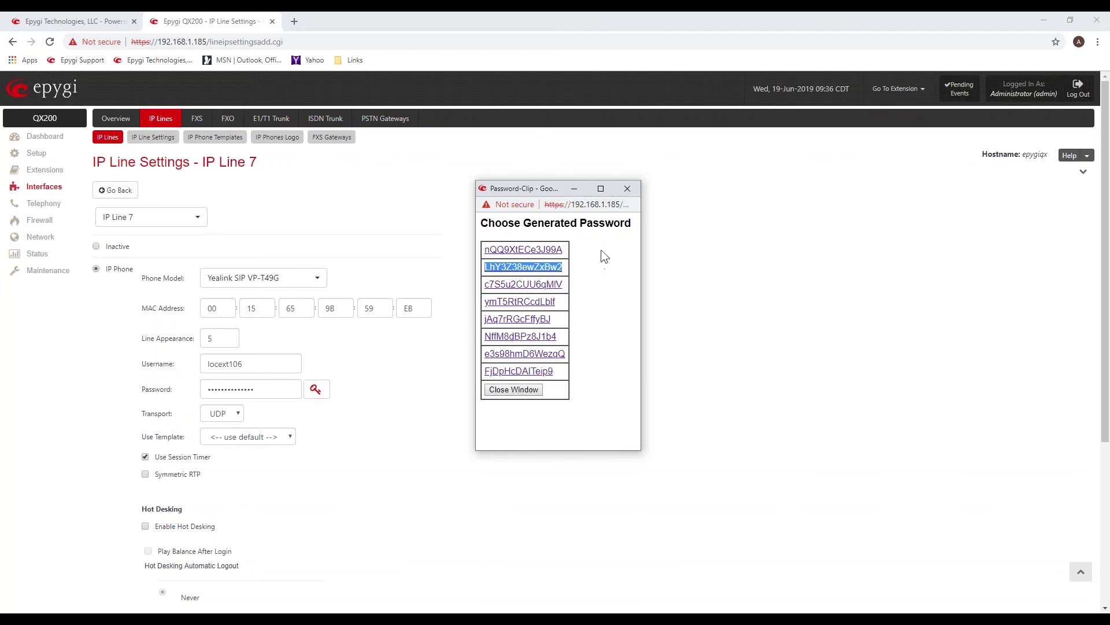
pyautogui.click(628, 189)
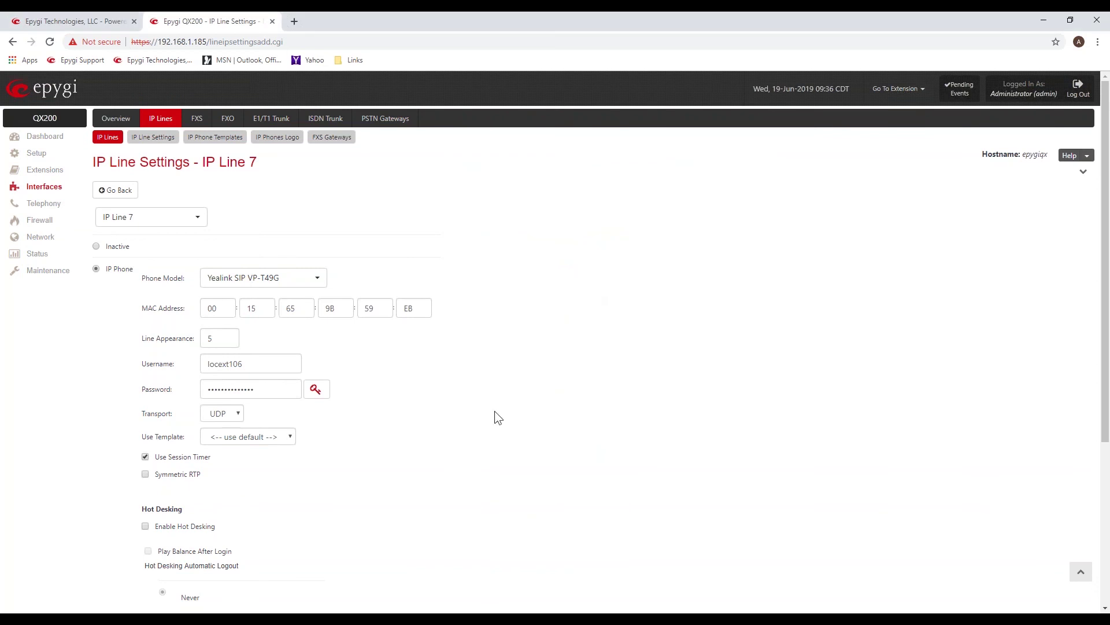
# Go back to the IP Lines table and open IP Line 9, the locext108 line.
pyautogui.click(123, 192)
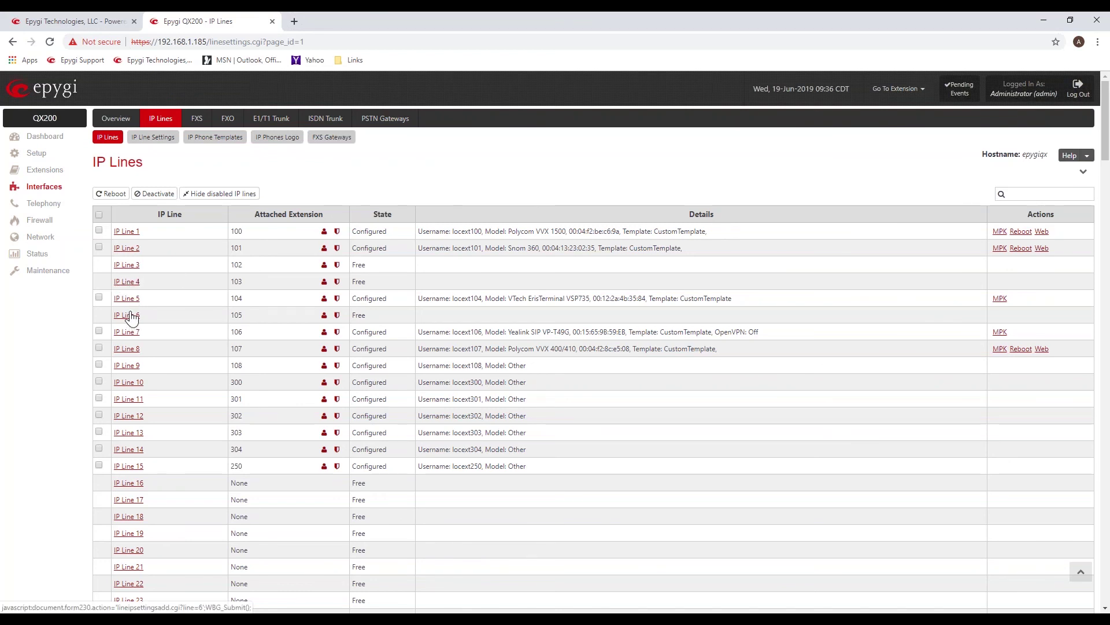
pyautogui.click(132, 316)
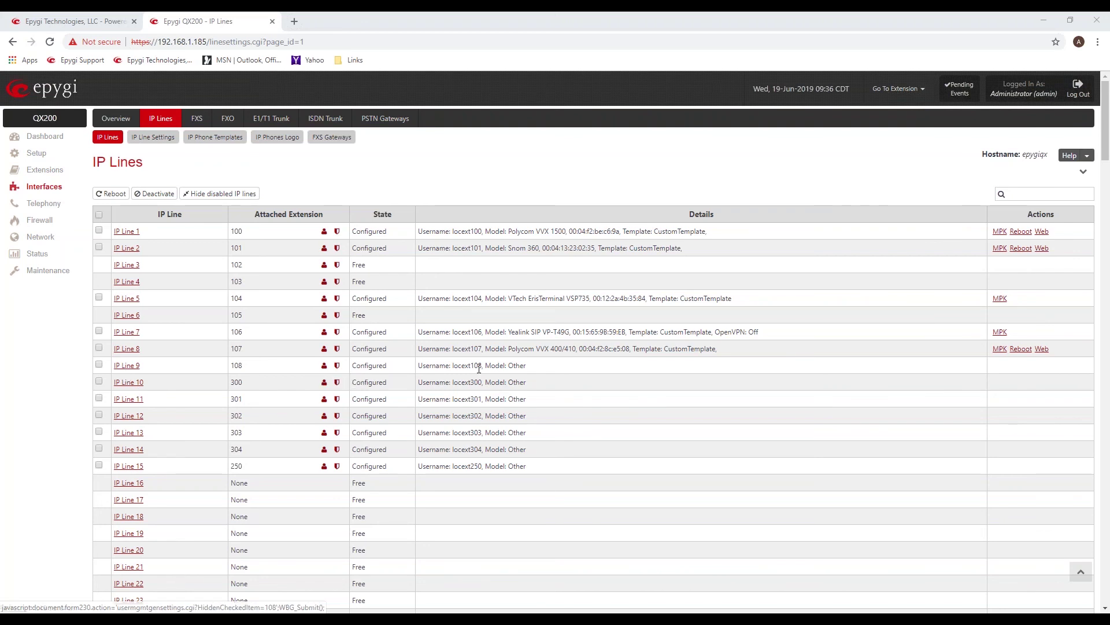
pyautogui.moveTo(446, 365); pyautogui.dragTo(526, 383)
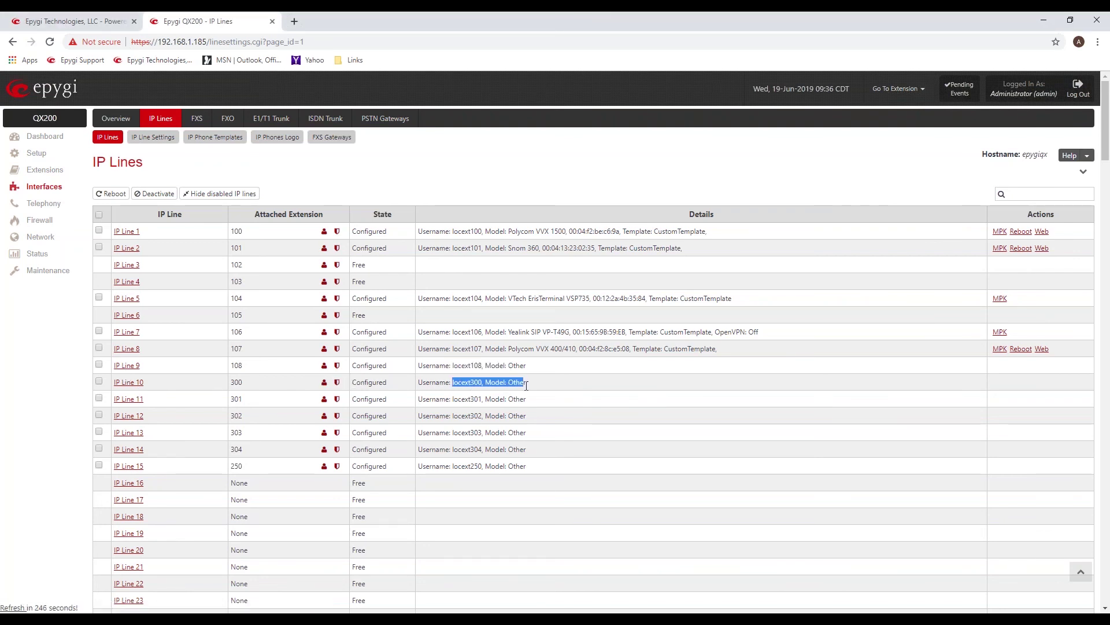
pyautogui.click(124, 366)
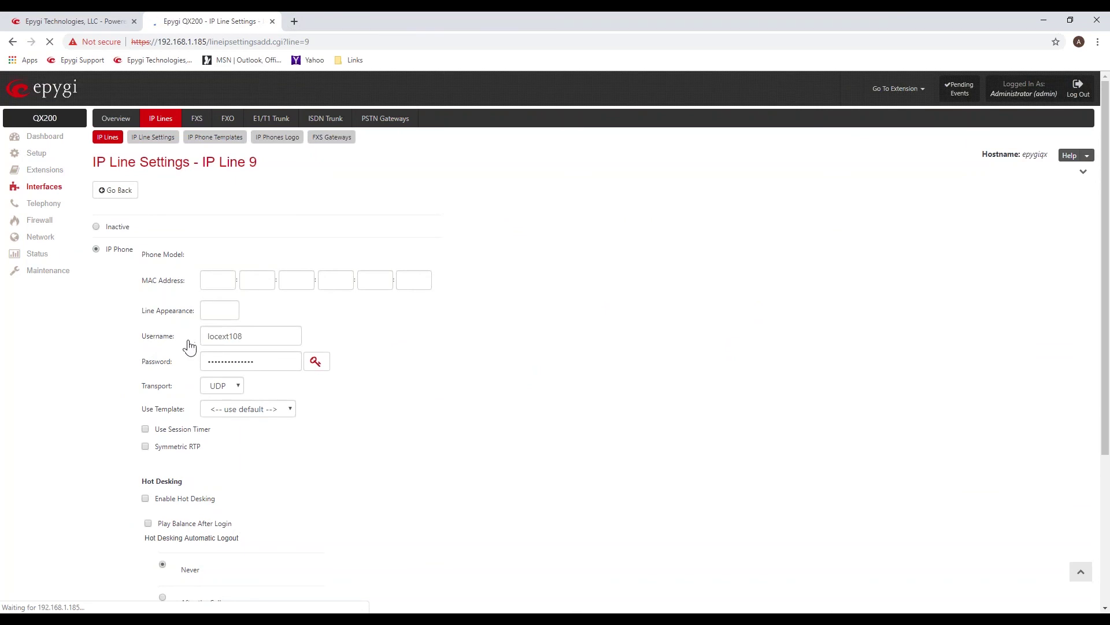
# Check that IP Line 9's Phone Model stays set to Other.
pyautogui.moveTo(145, 278); pyautogui.dragTo(183, 279)
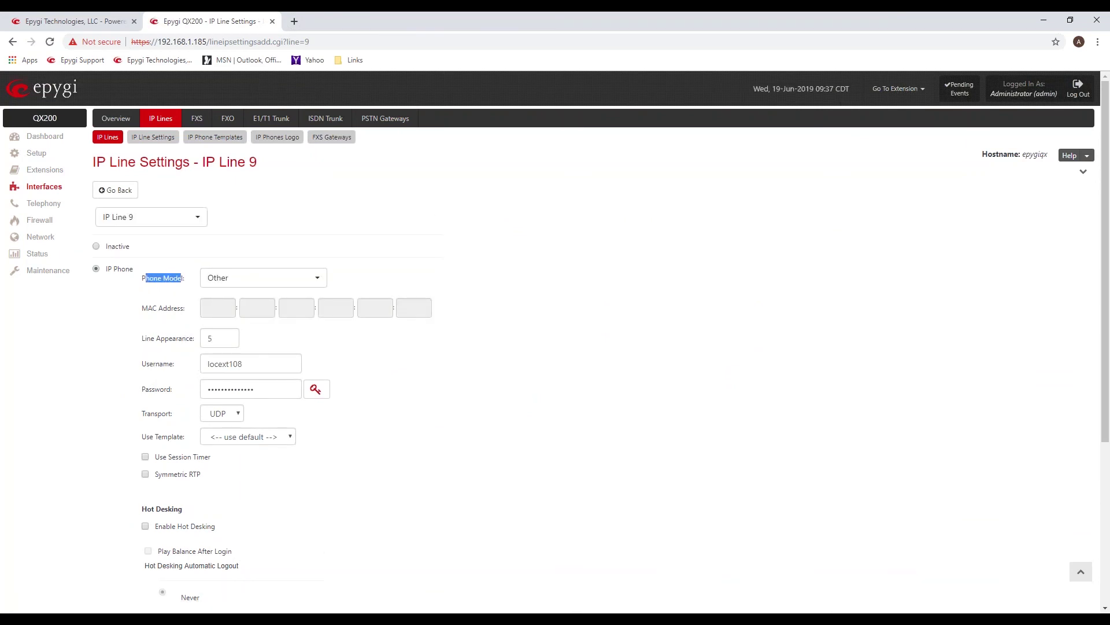
pyautogui.click(324, 281)
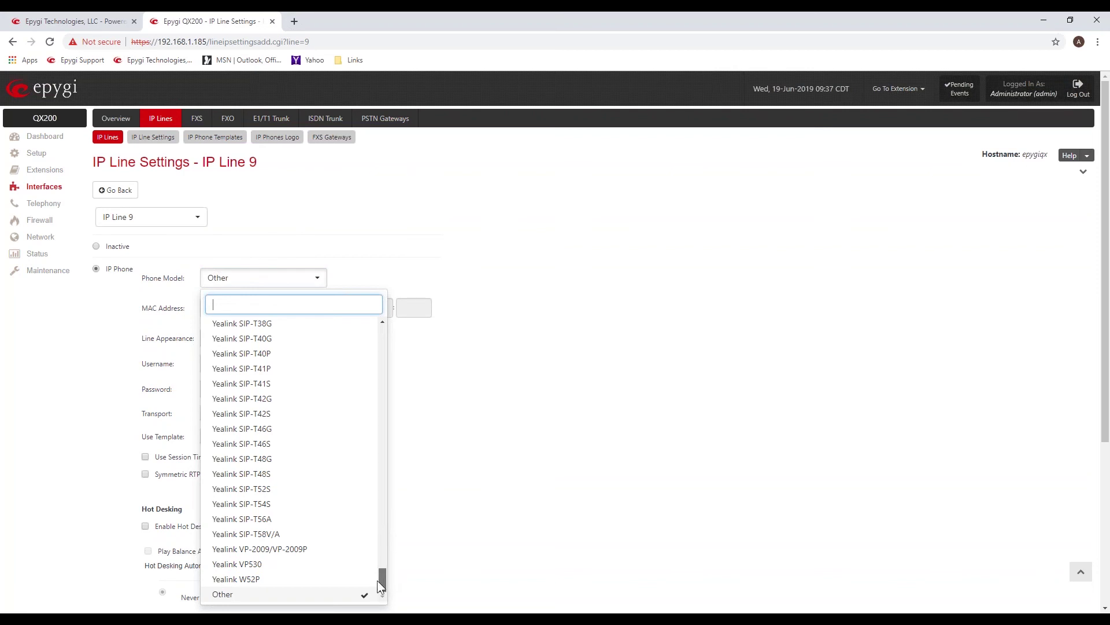
pyautogui.click(234, 597)
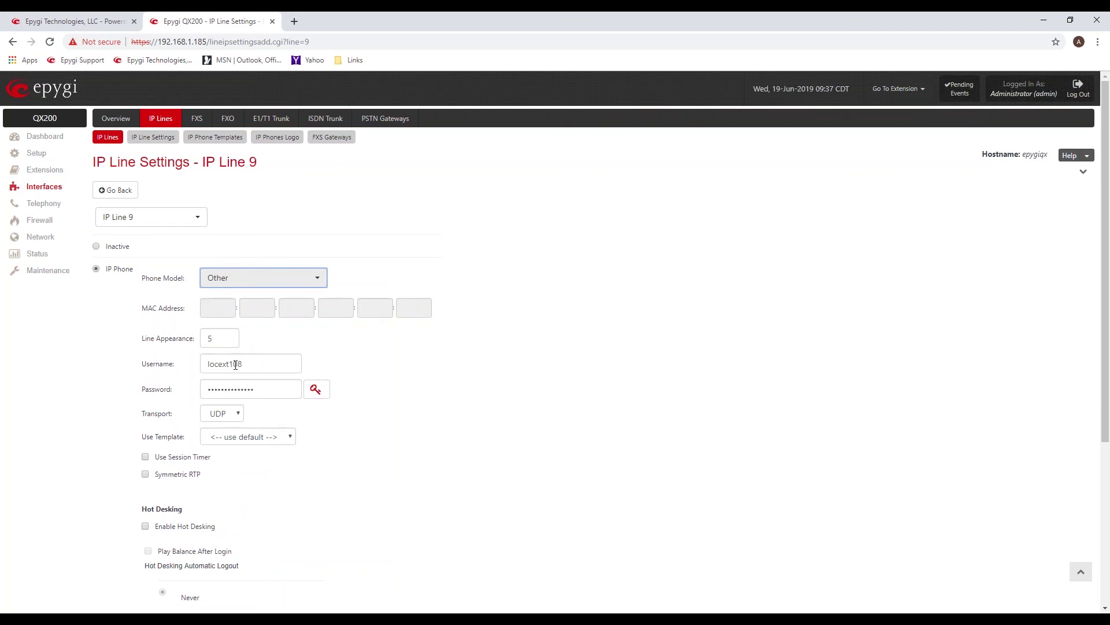
# Select the locext108 username and bring up the generated password suggestions.
pyautogui.click(256, 362)
pyautogui.moveTo(238, 364); pyautogui.dragTo(184, 370)
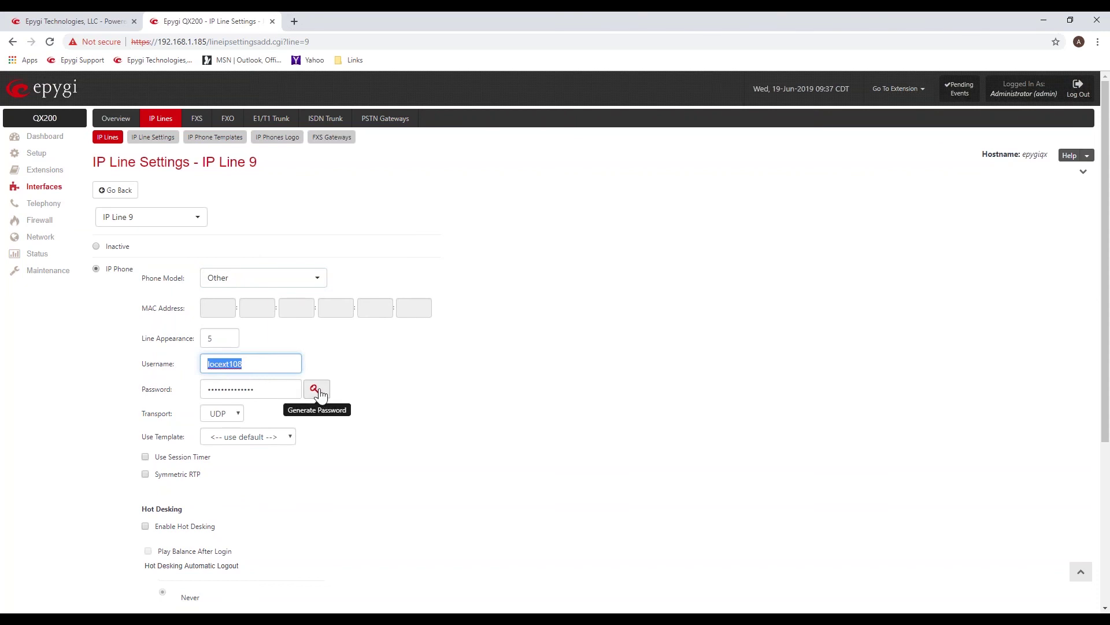
pyautogui.click(318, 390)
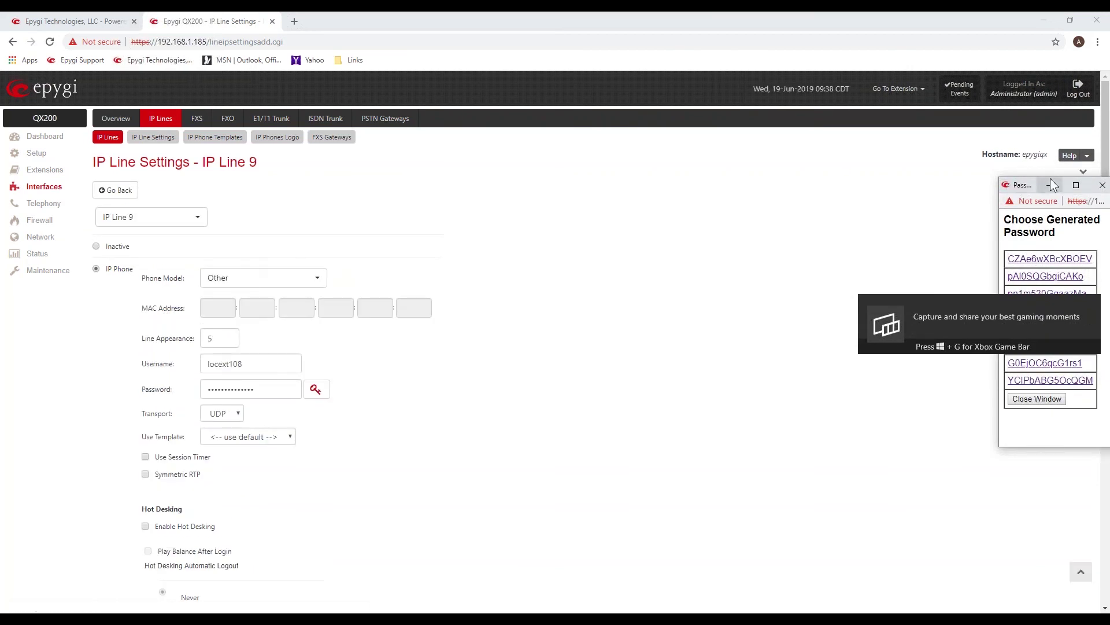
# Reopen the Choose Generated Password window and move it to the middle of the page.
pyautogui.click(1048, 184)
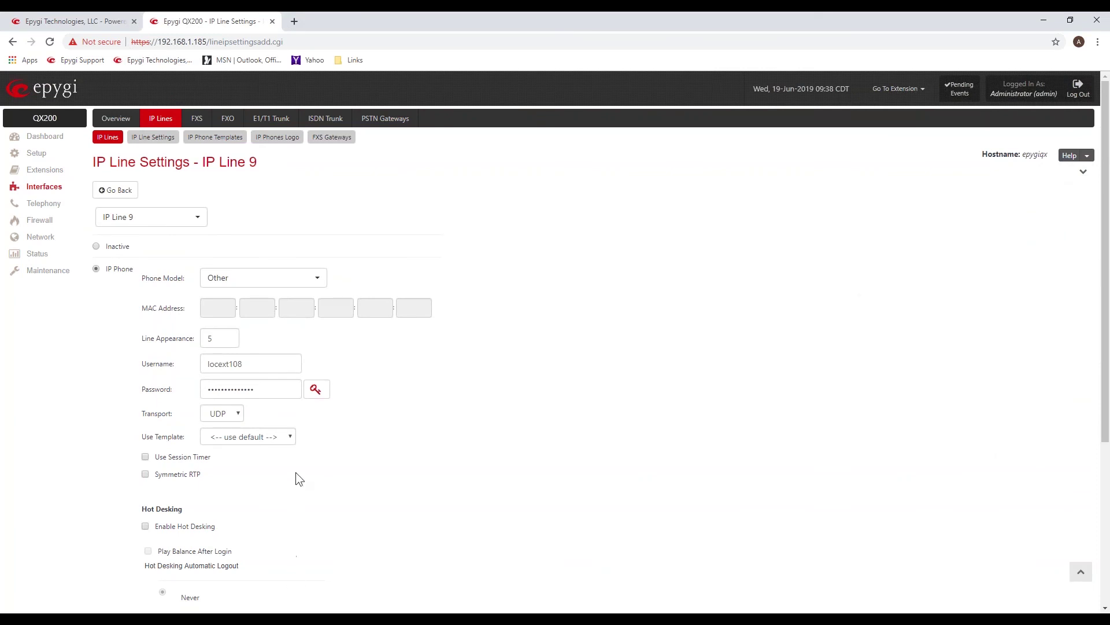
pyautogui.click(315, 389)
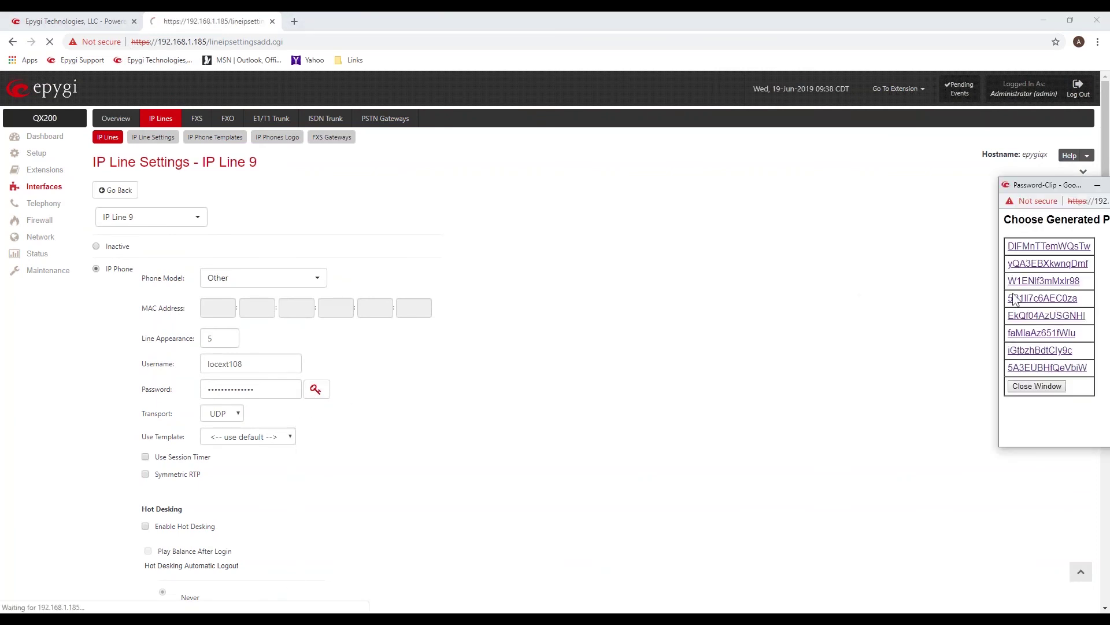
pyautogui.moveTo(1039, 208); pyautogui.dragTo(957, 220)
pyautogui.moveTo(680, 227); pyautogui.dragTo(533, 186)
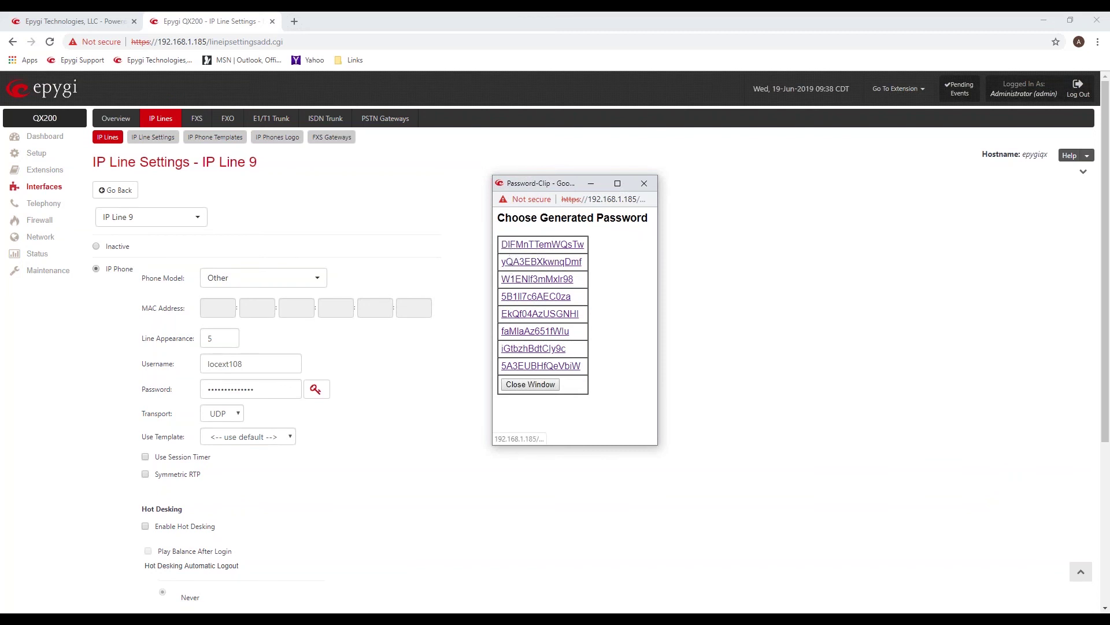
# Copy the first generated password and close the password window.
pyautogui.moveTo(502, 244); pyautogui.dragTo(582, 249)
pyautogui.rightClick(551, 247)
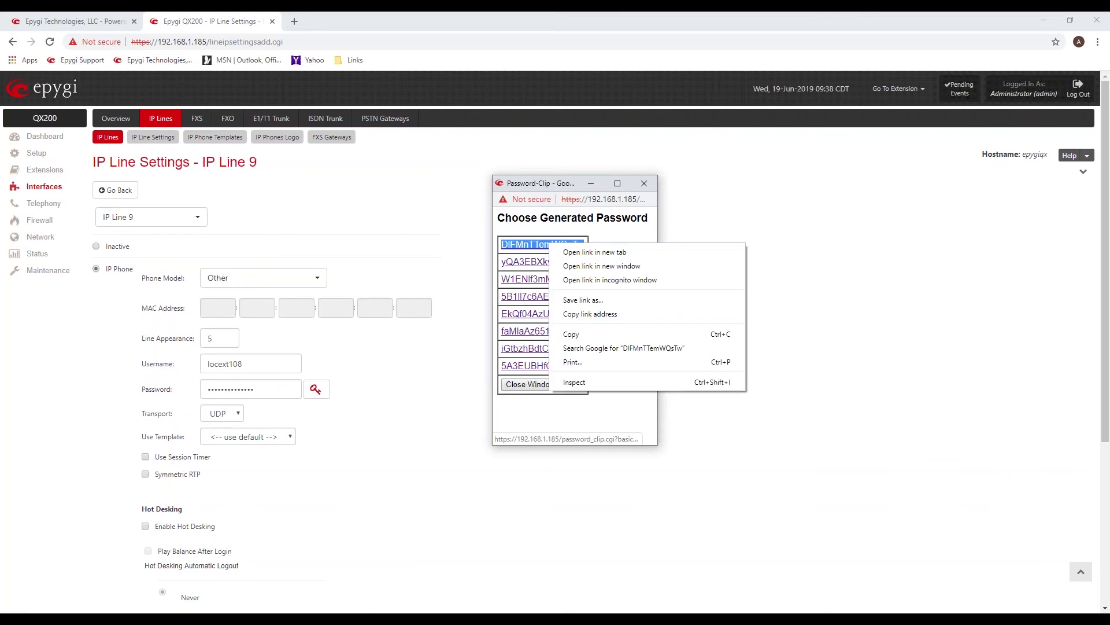
pyautogui.click(577, 334)
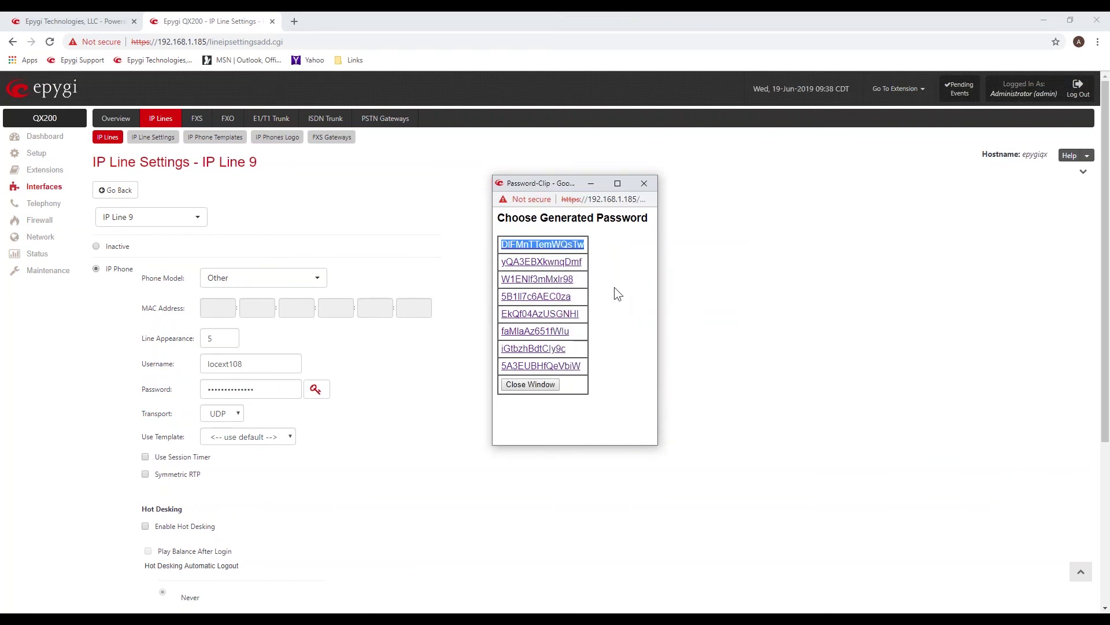
pyautogui.click(550, 246)
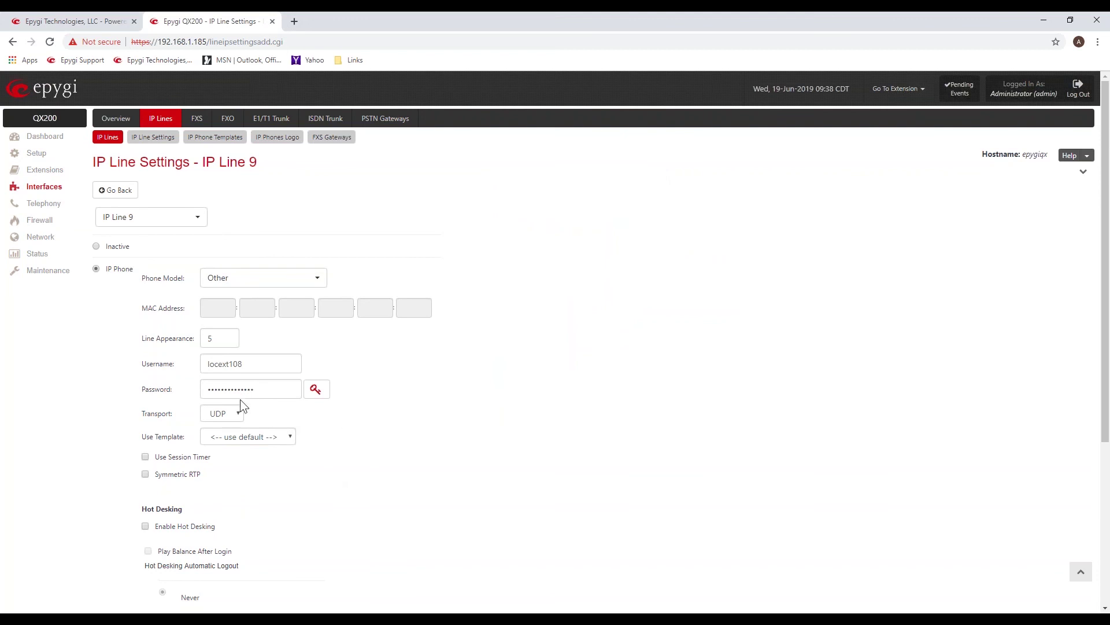
pyautogui.scroll(-5, 430, 428)
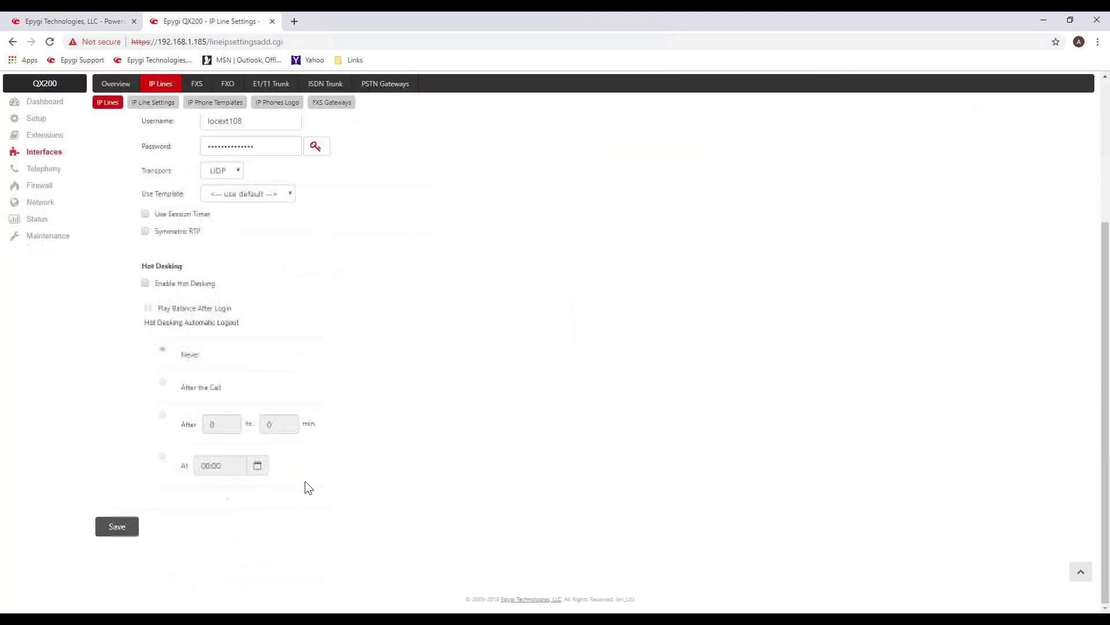
# Save IP Line 9's settings and close the three blank Untitled Chrome windows.
pyautogui.click(117, 527)
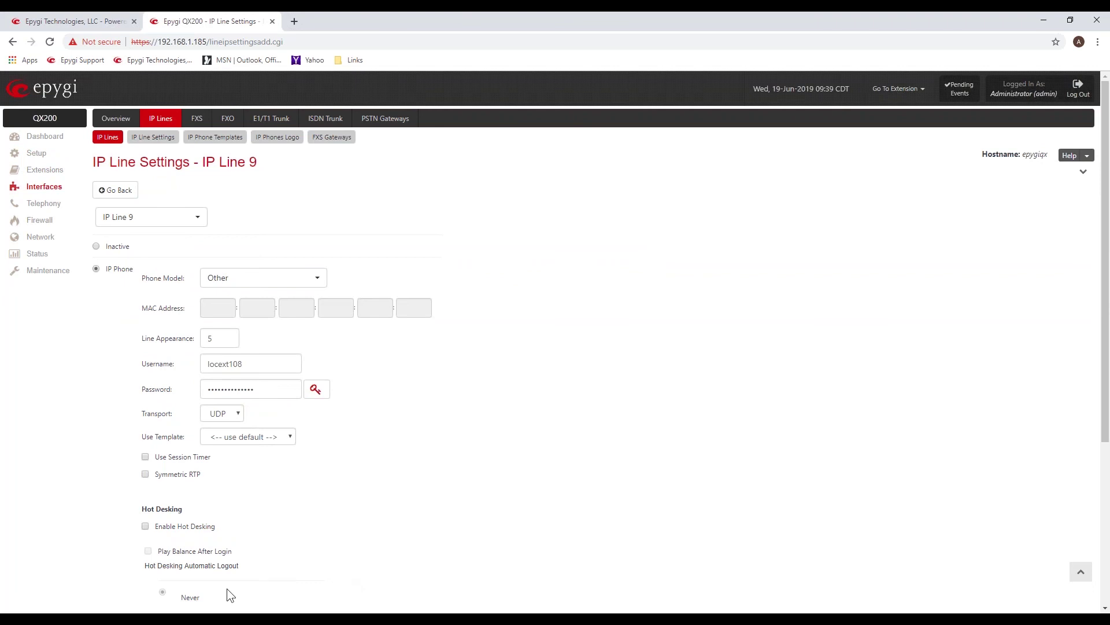
pyautogui.moveTo(69, 618)
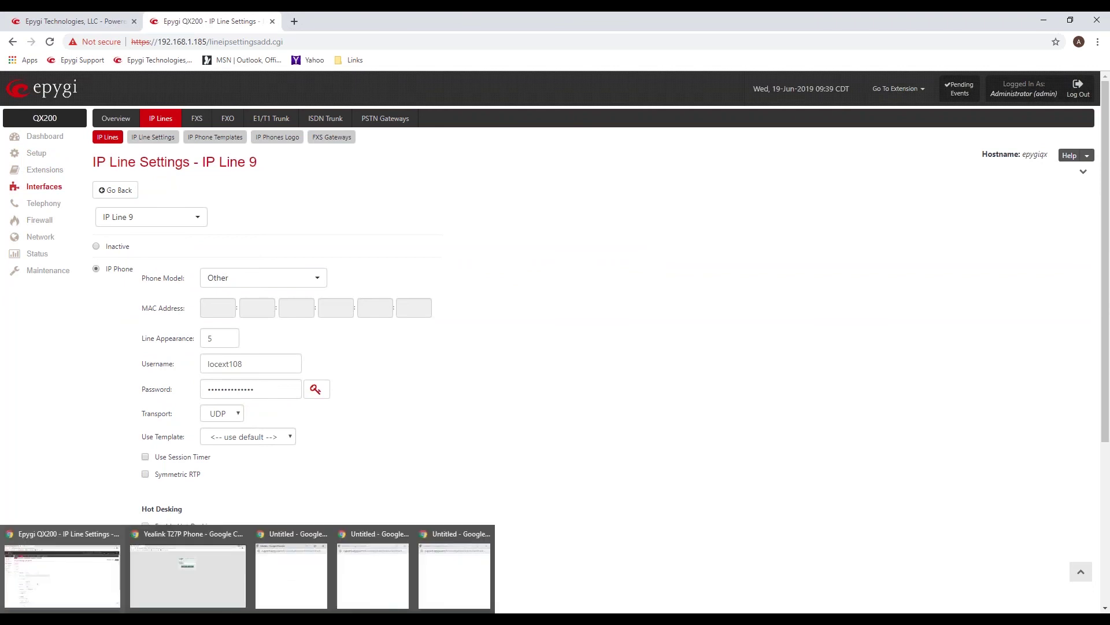
pyautogui.click(321, 534)
pyautogui.click(324, 536)
pyautogui.click(342, 533)
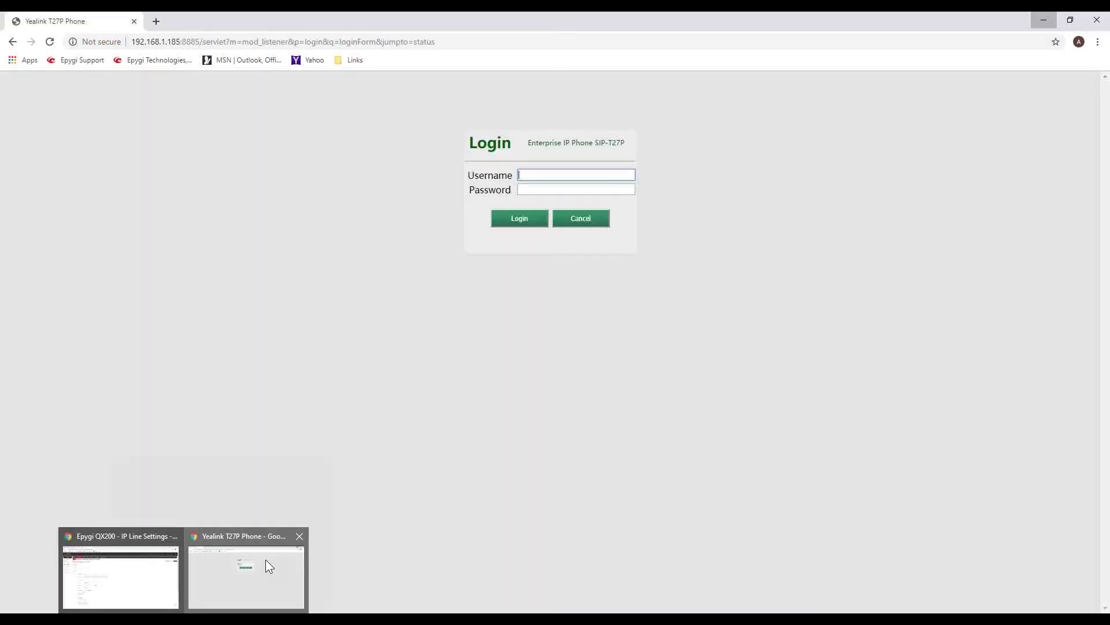
# Log in to the Yealink T27P web UI with the admin username and its password.
pyautogui.click(265, 559)
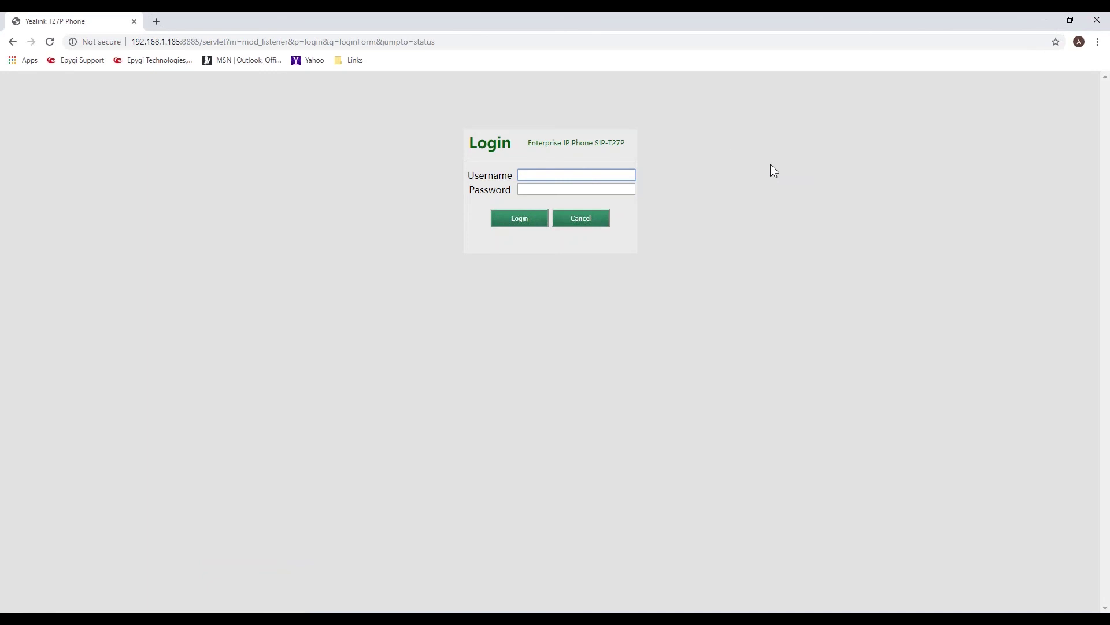
pyautogui.write('admin')
pyautogui.press('Tab')
pyautogui.write('admin')
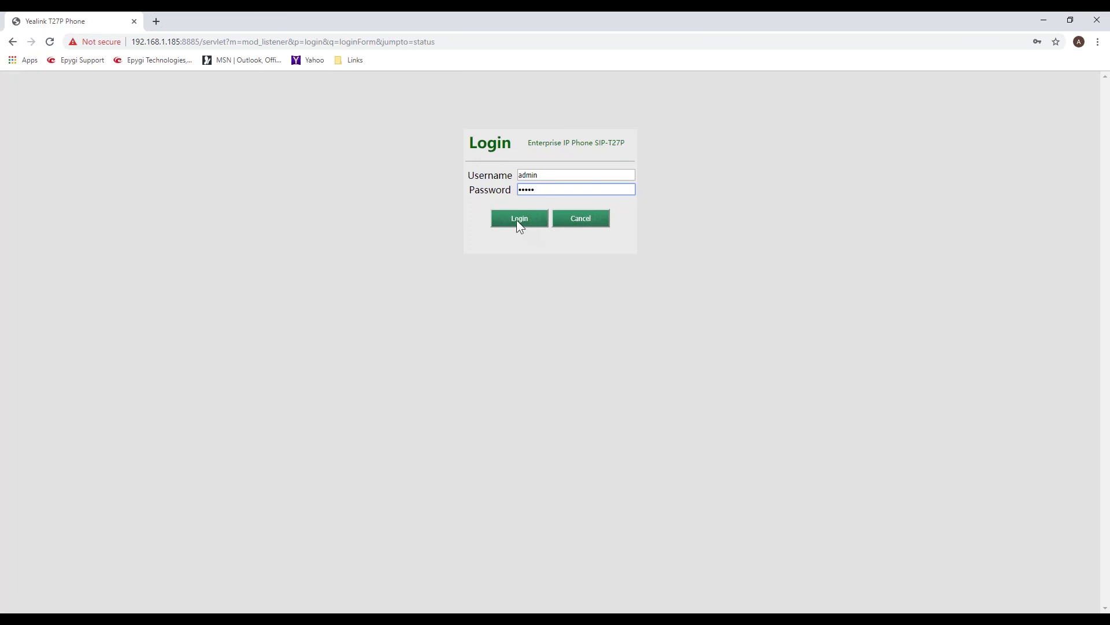
pyautogui.click(519, 220)
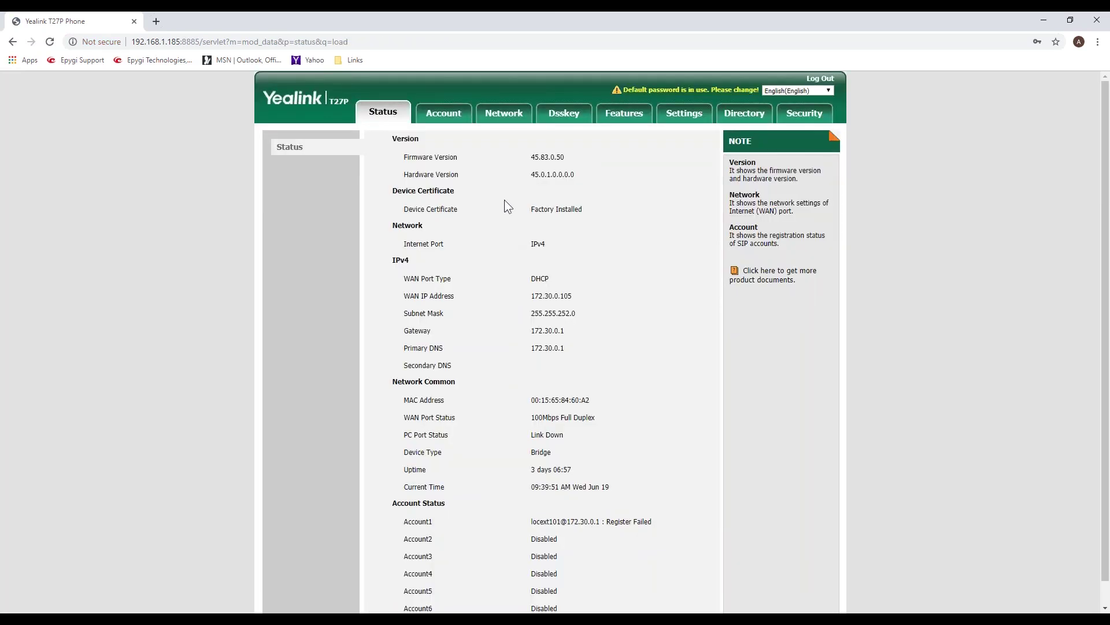
pyautogui.click(443, 117)
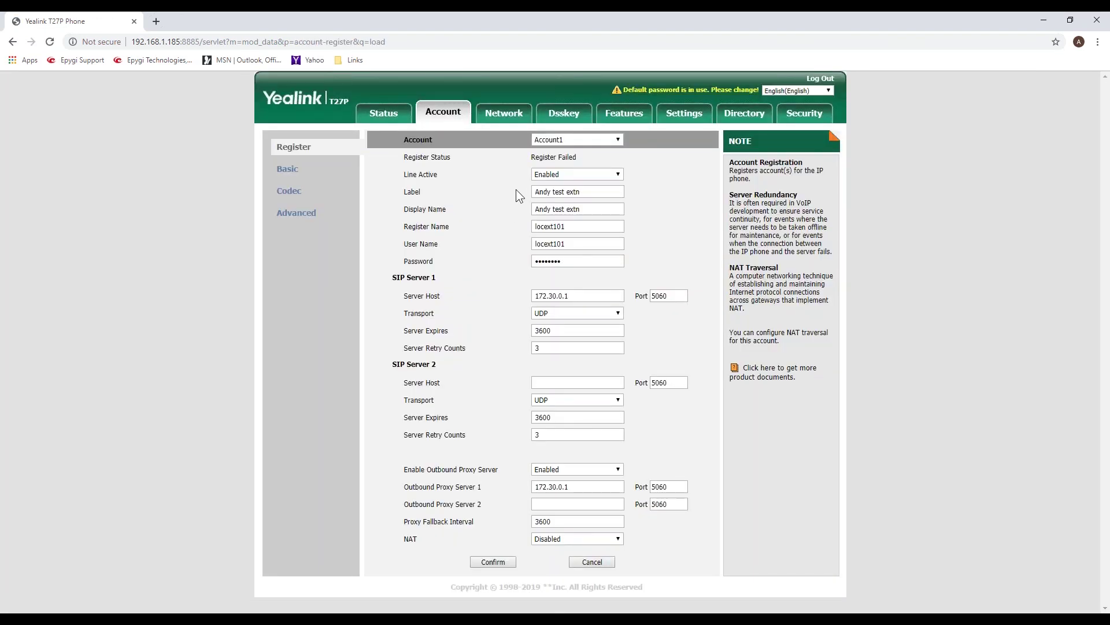
pyautogui.moveTo(569, 296); pyautogui.dragTo(524, 292)
pyautogui.moveTo(677, 296); pyautogui.dragTo(649, 293)
pyautogui.click(453, 287)
pyautogui.moveTo(574, 226); pyautogui.dragTo(523, 228)
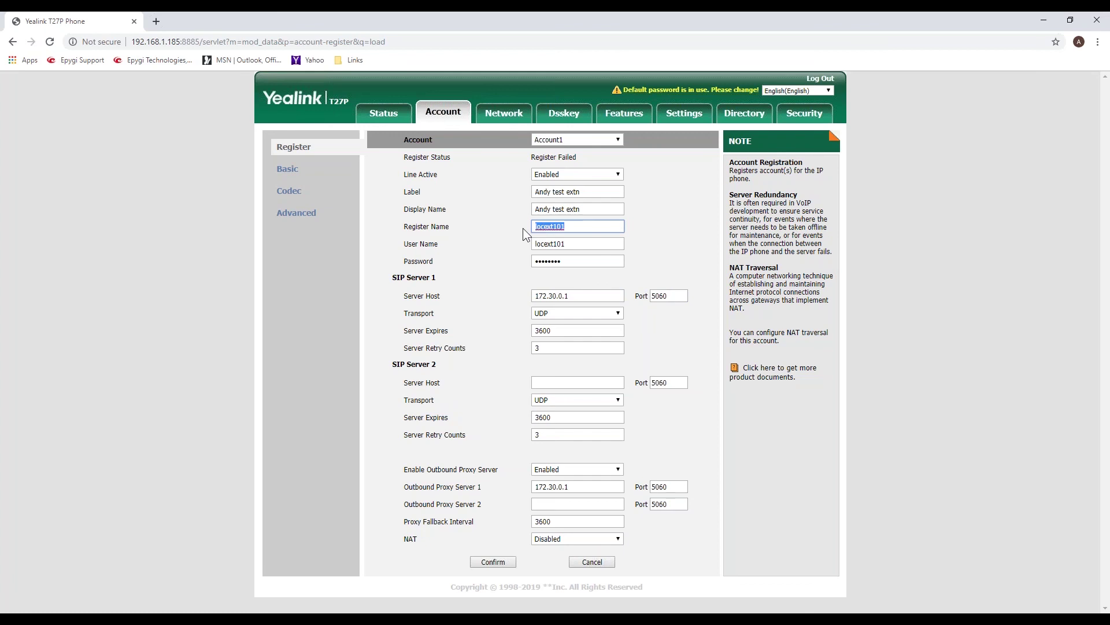
pyautogui.click(591, 227)
# Change Account1's Register Name and User Name to locext102, enter the new password, and confirm.
pyautogui.press('BackSpace')
pyautogui.write('2')
pyautogui.click(577, 244)
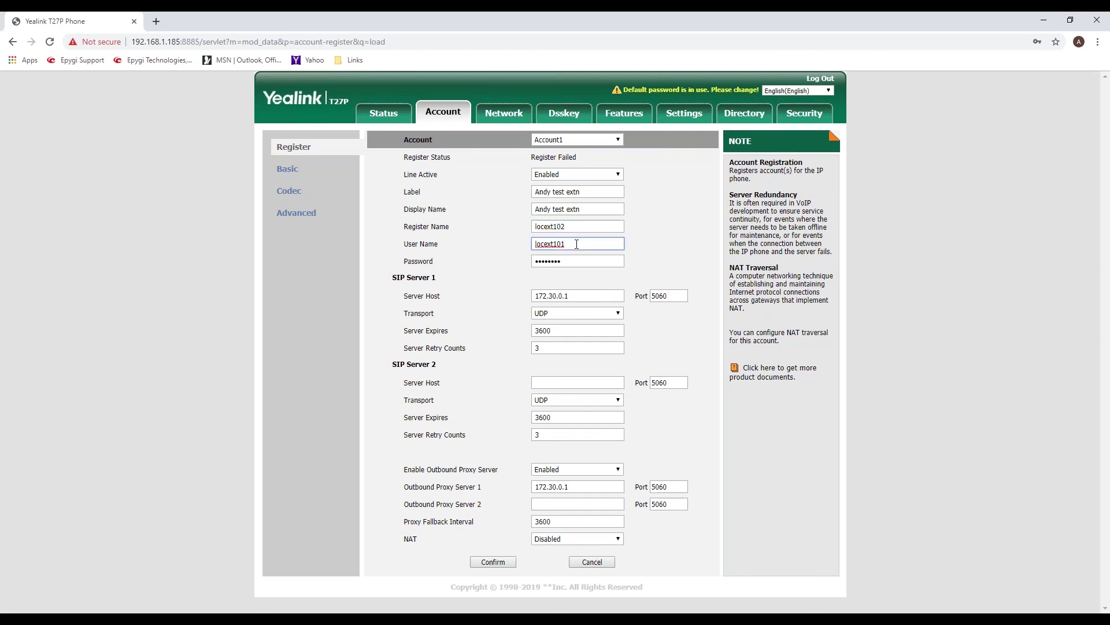
pyautogui.press('BackSpace')
pyautogui.write('2')
pyautogui.press('Tab')
pyautogui.write('••••••••••••••')
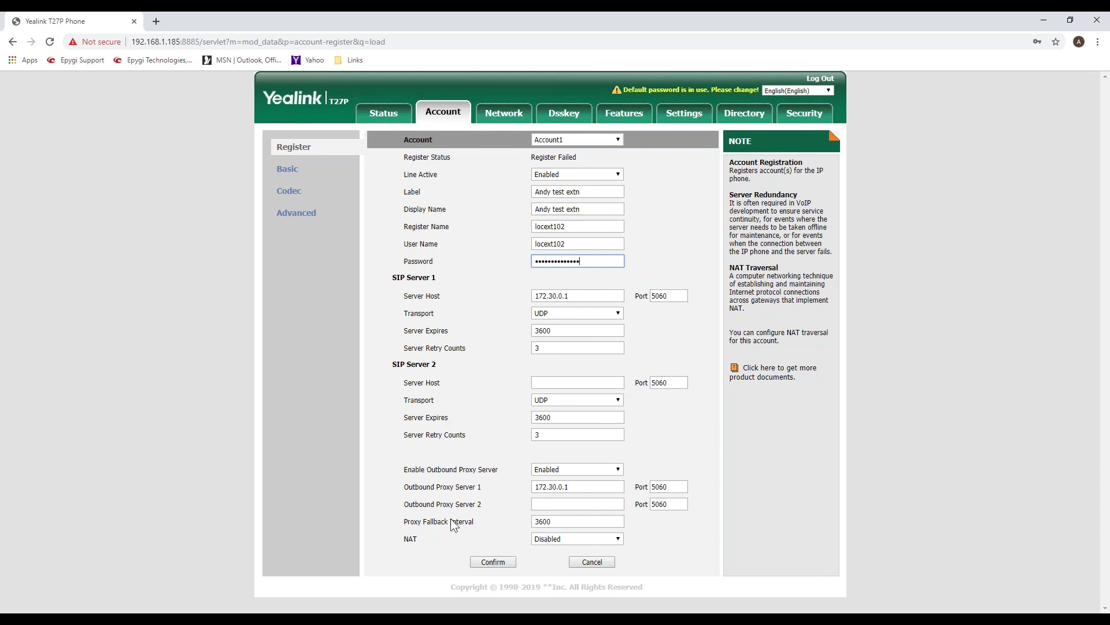
pyautogui.click(497, 562)
# In QX200, check that IP Line 9's username is locext108, then return to the IP Lines list.
pyautogui.moveTo(184, 619)
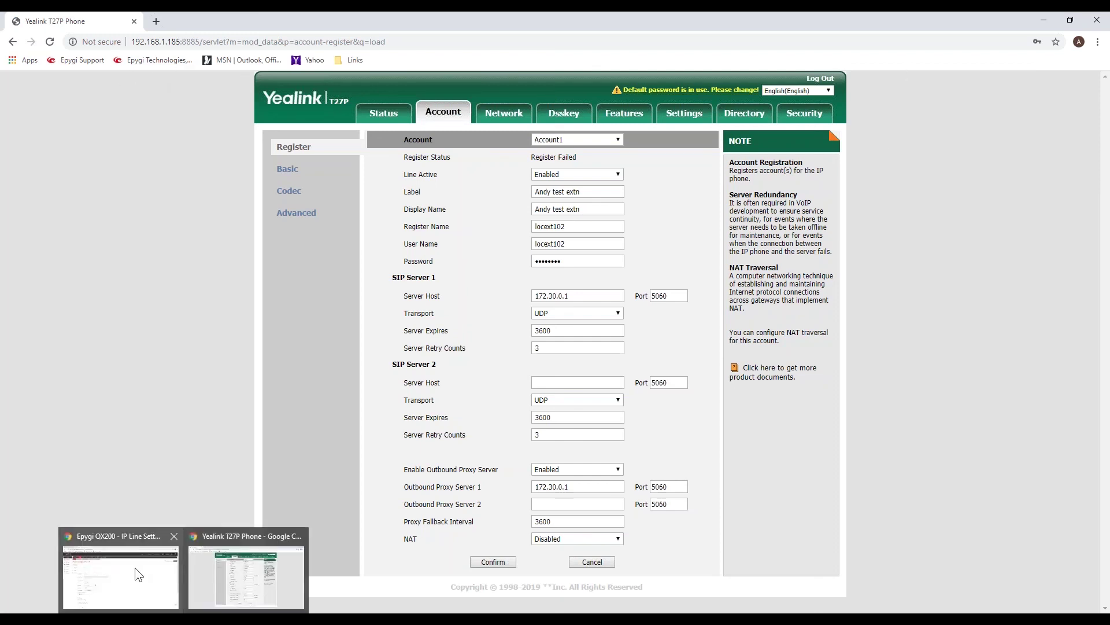
pyautogui.click(135, 573)
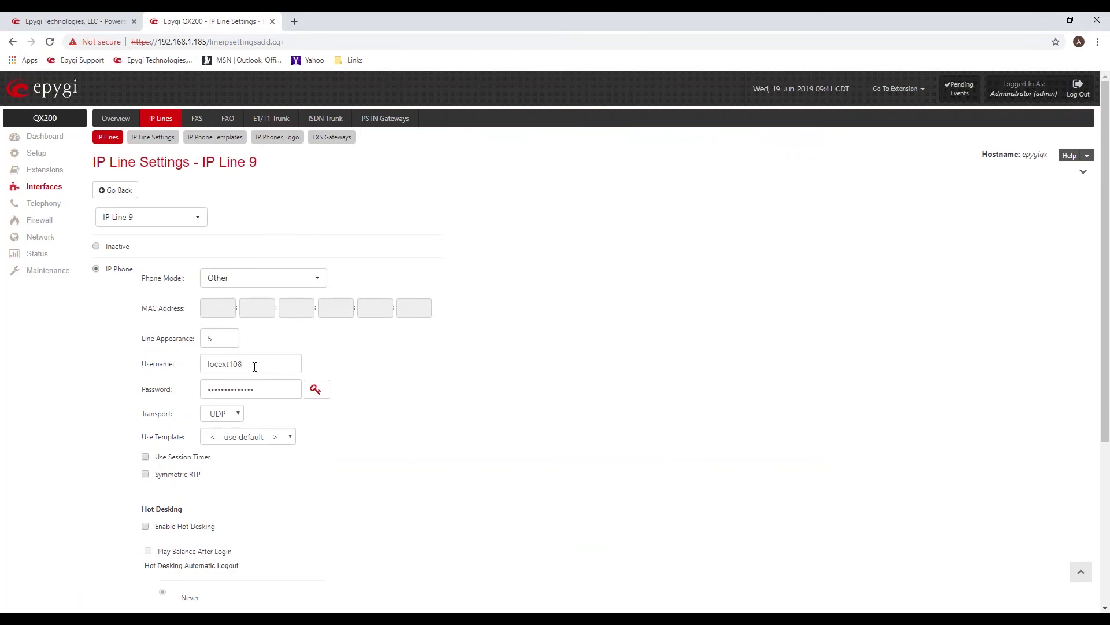
pyautogui.doubleClick(225, 364)
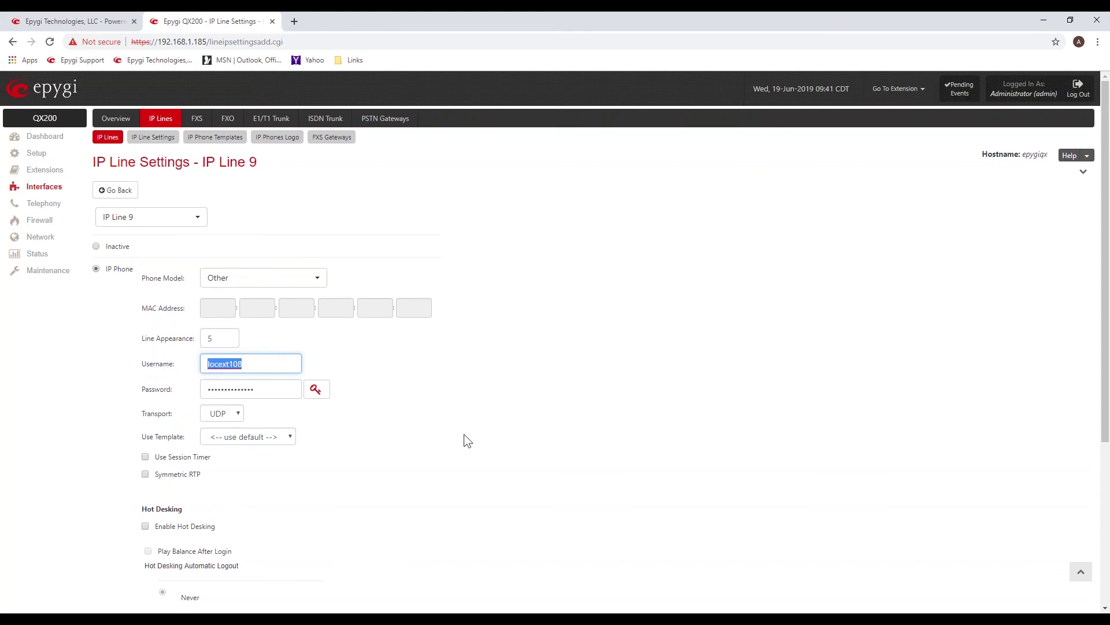
pyautogui.click(113, 193)
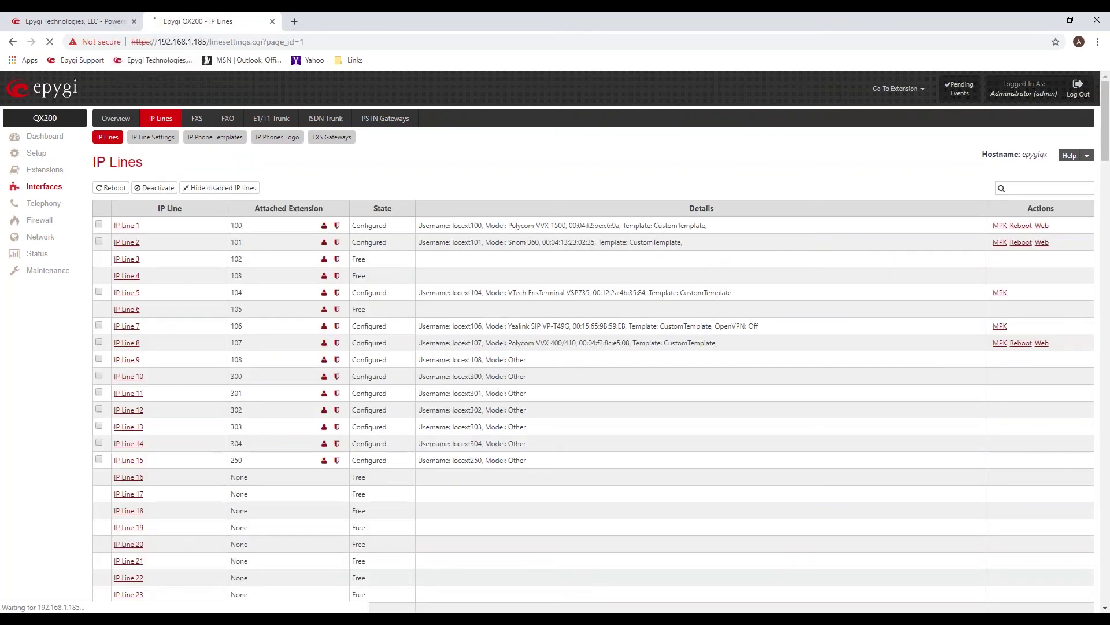
# Back on the Yealink page, begin editing Account1's Register Name by deleting its final digit.
pyautogui.click(220, 584)
pyautogui.click(575, 226)
pyautogui.press('BackSpace')
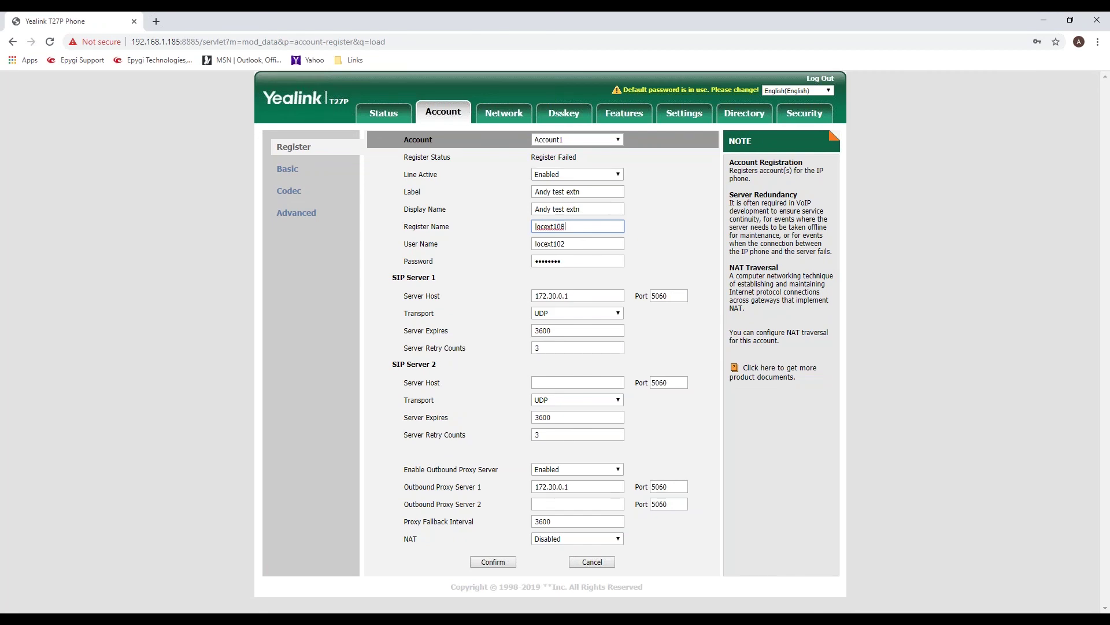
# Change Account1's User Name to locext108 and save the account settings.
pyautogui.click(592, 244)
pyautogui.press('BackSpace')
pyautogui.write('8')
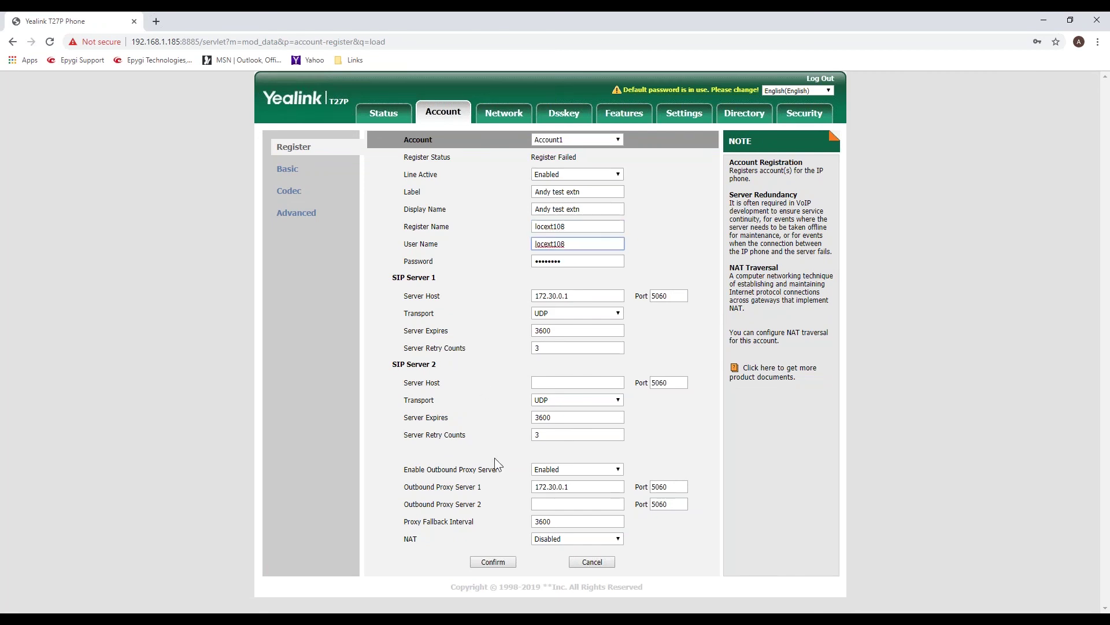
pyautogui.click(493, 561)
pyautogui.moveTo(570, 155); pyautogui.dragTo(516, 159)
pyautogui.moveTo(415, 157); pyautogui.dragTo(384, 157)
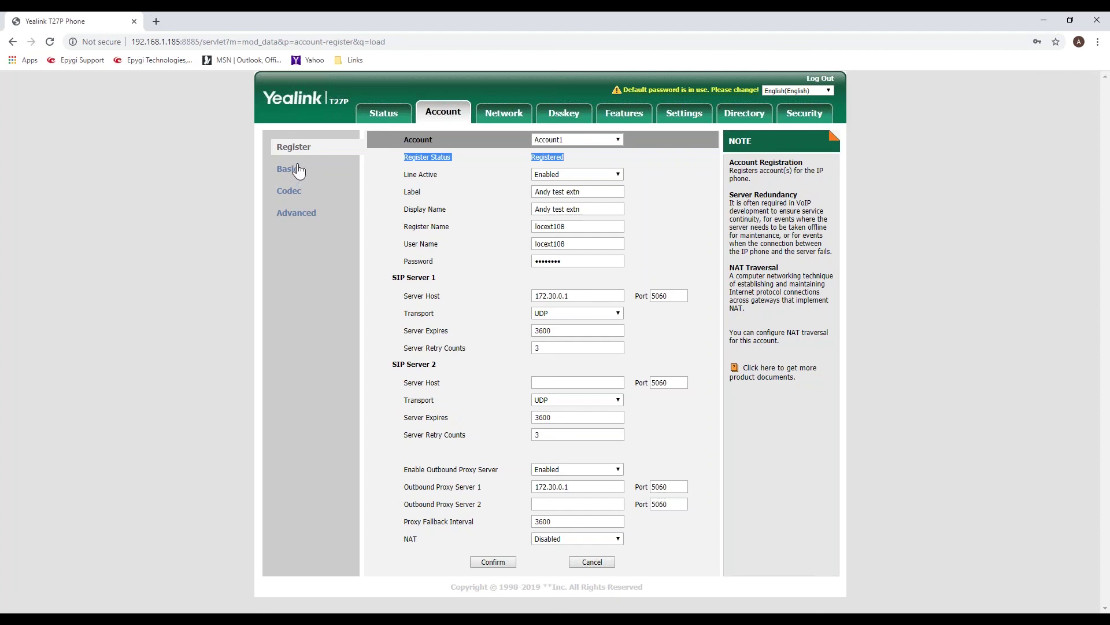
# Verify on the Status page that Account1 is Registered, then minimize the phone window.
pyautogui.click(383, 114)
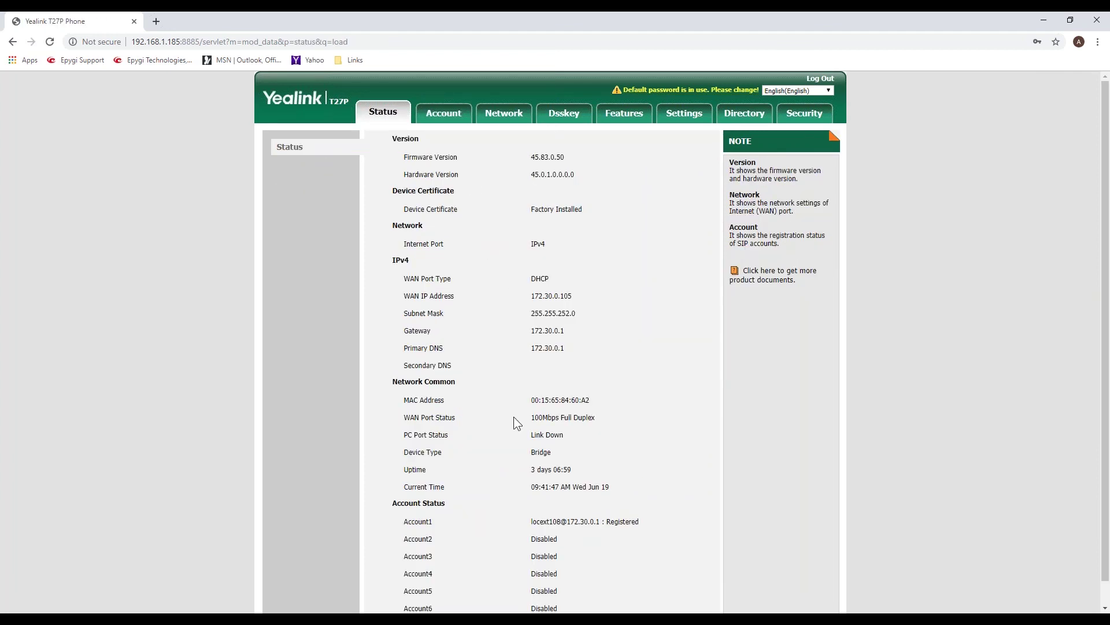
pyautogui.scroll(-2, 523, 481)
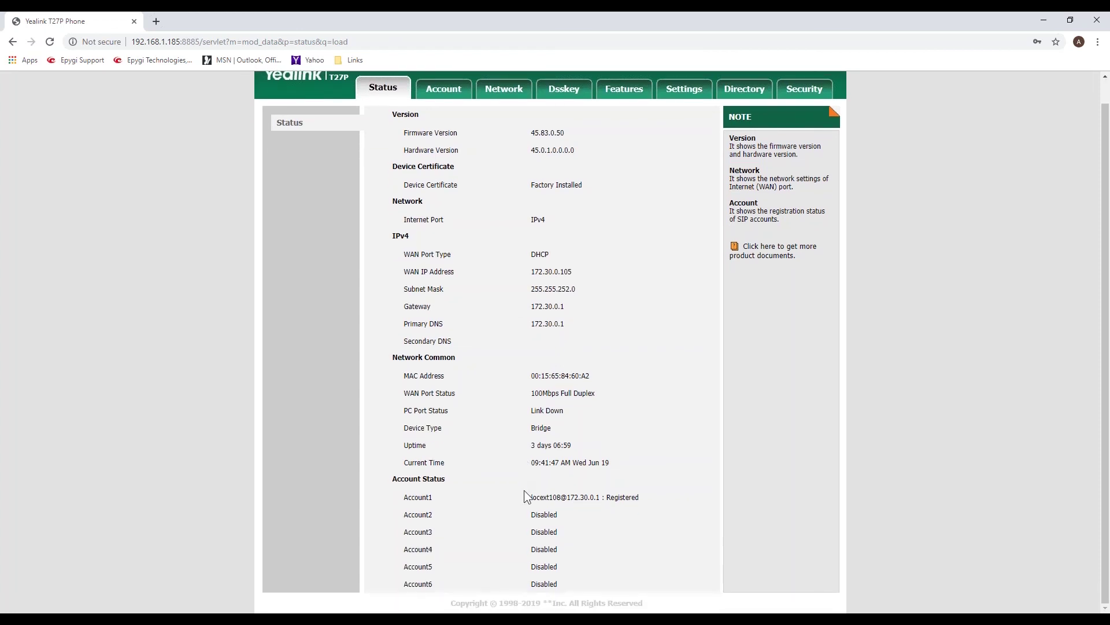
pyautogui.moveTo(530, 496); pyautogui.dragTo(637, 496)
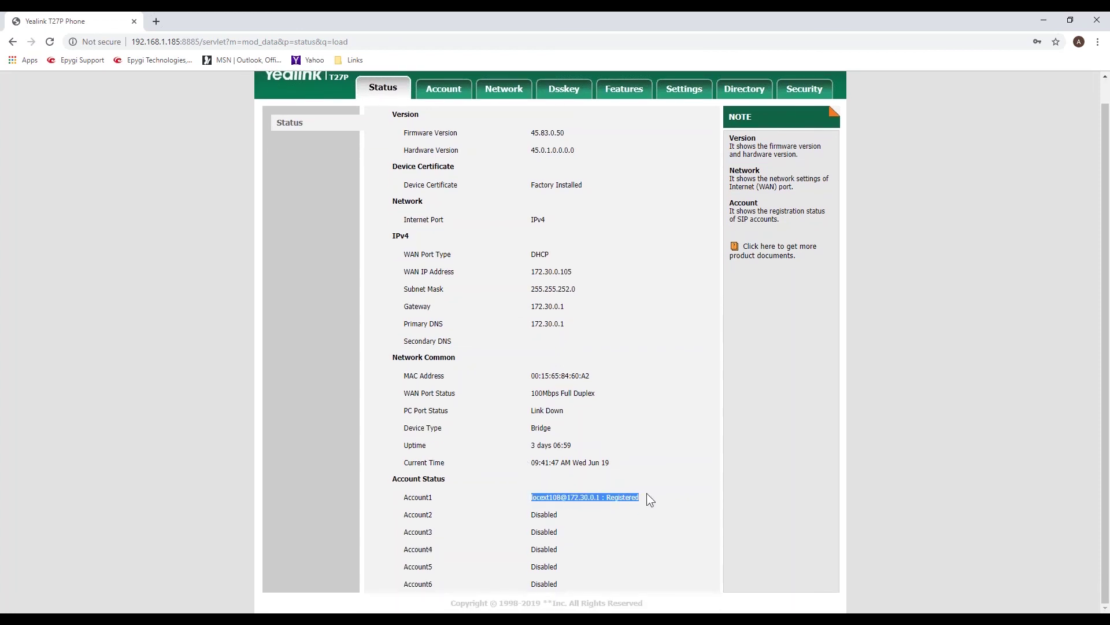
pyautogui.click(1044, 19)
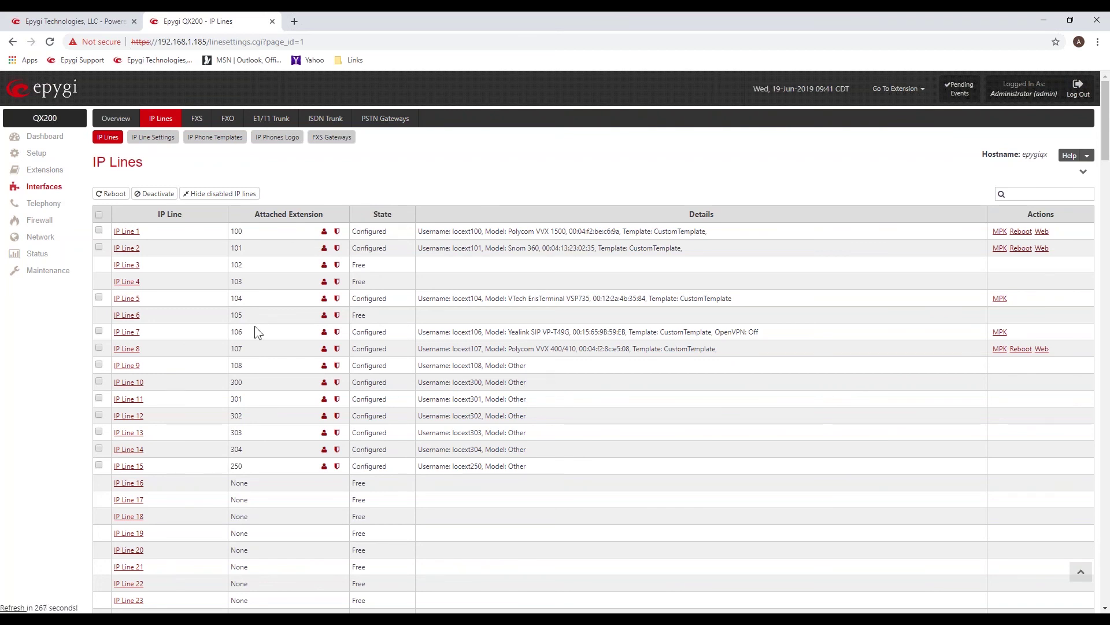
# Hide disabled IP lines and open the System Status section.
pyautogui.click(220, 193)
pyautogui.moveTo(470, 359); pyautogui.dragTo(179, 359)
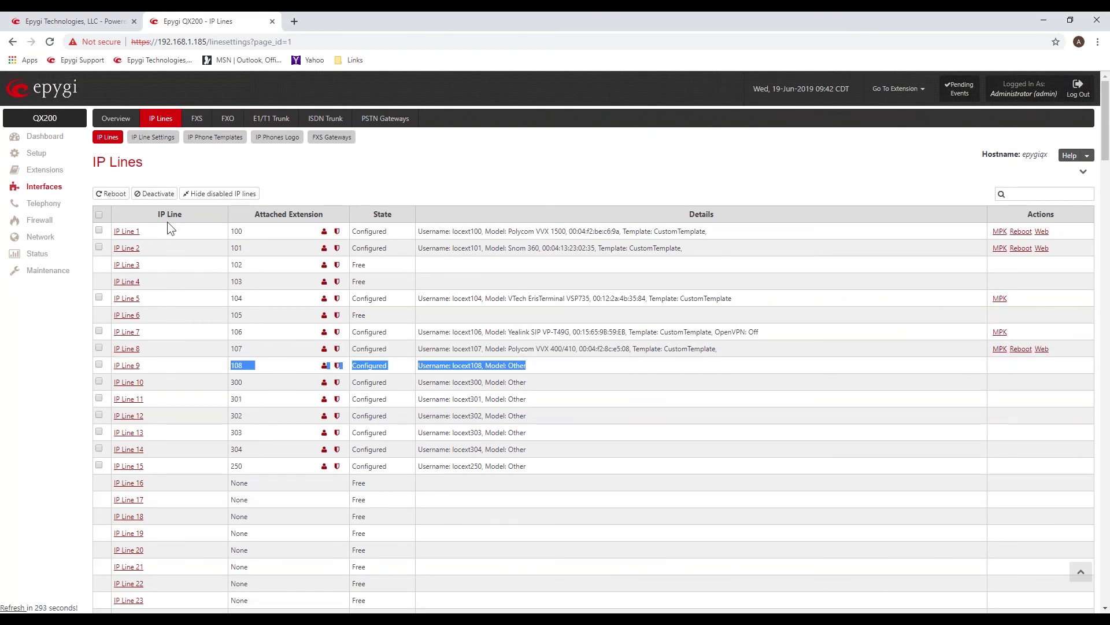
pyautogui.click(37, 258)
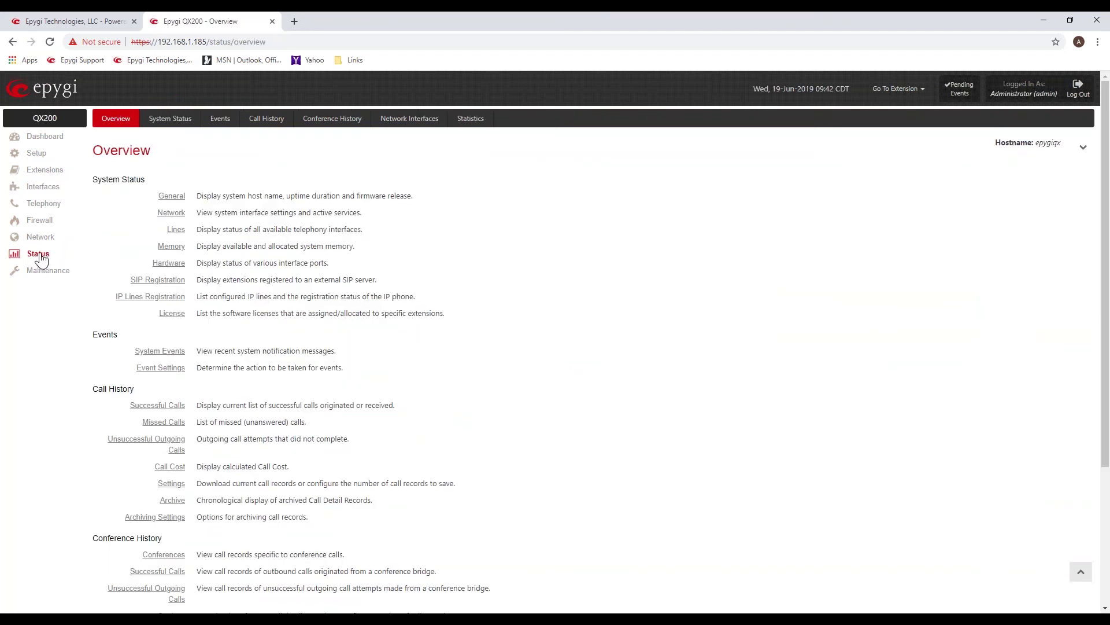
pyautogui.click(220, 118)
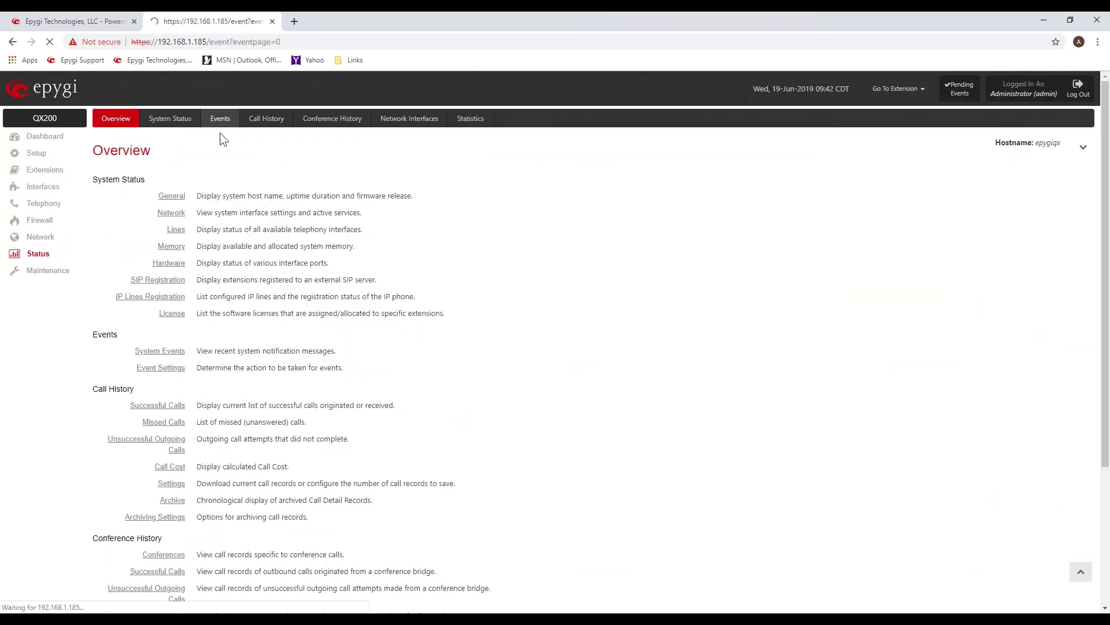
# Open IP Lines Registration status and confirm IP Line 9's locext108 is registered from 172.30.0.105.
pyautogui.click(177, 123)
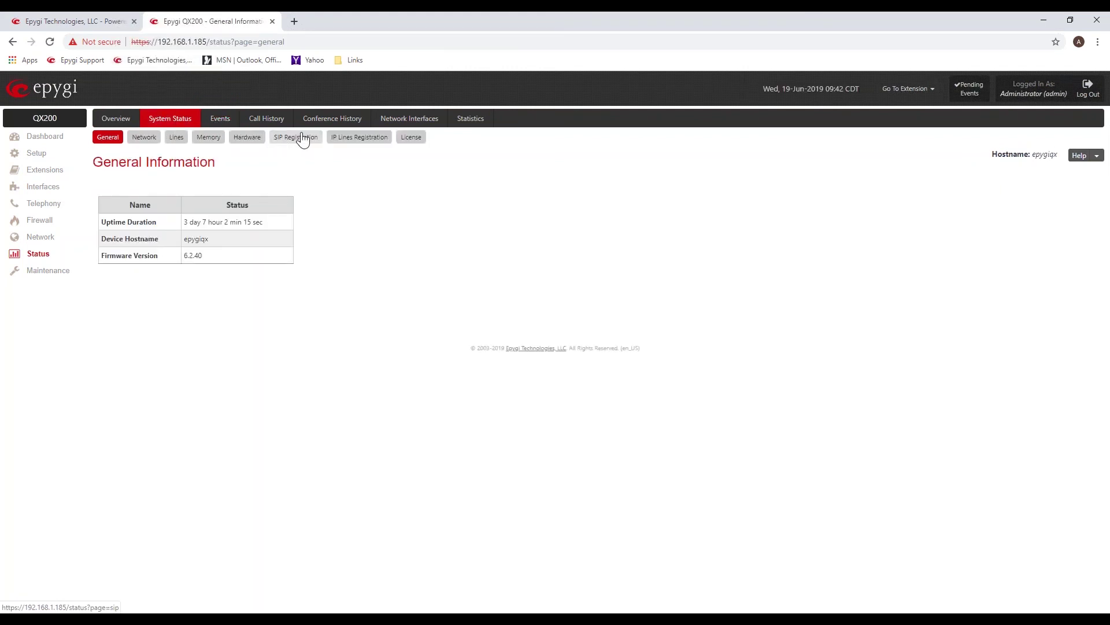
pyautogui.click(353, 139)
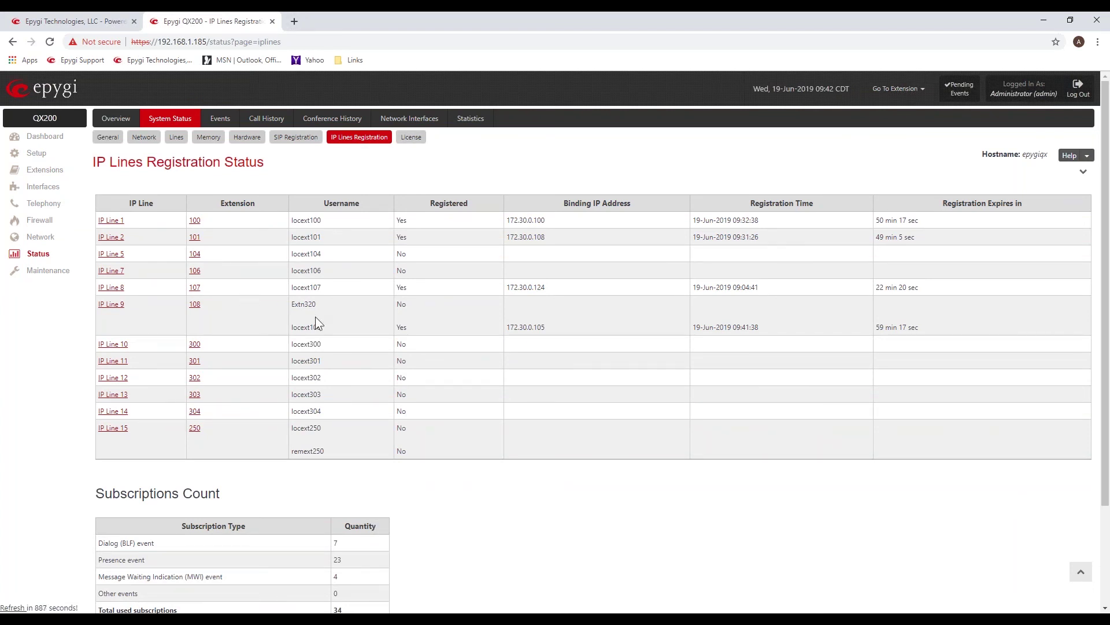
pyautogui.moveTo(299, 326); pyautogui.dragTo(748, 345)
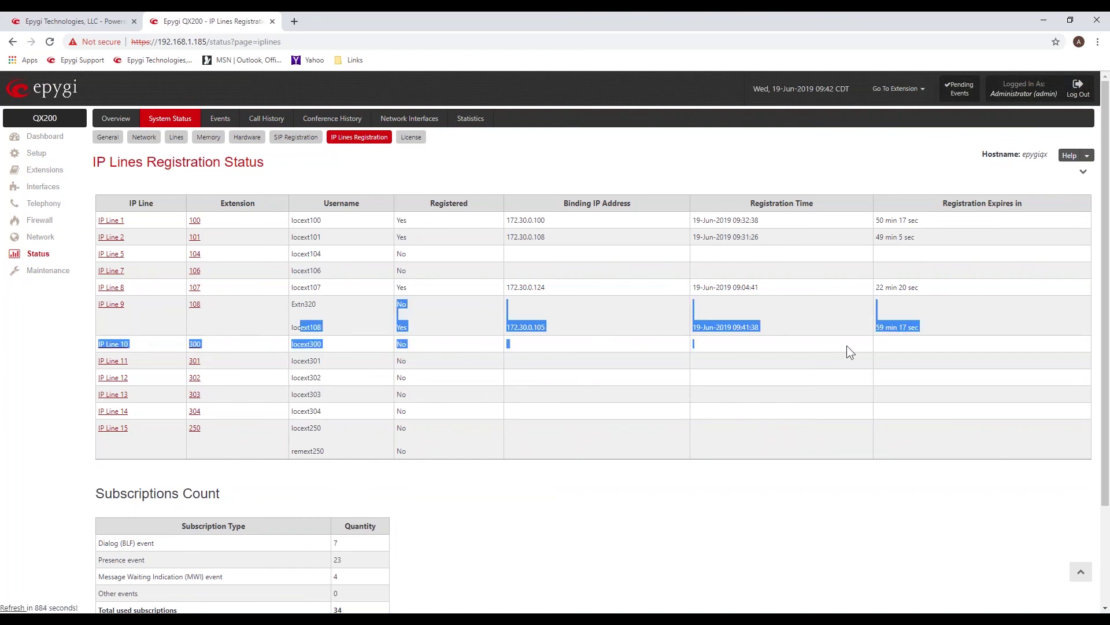
pyautogui.moveTo(914, 334); pyautogui.dragTo(919, 327)
pyautogui.click(923, 291)
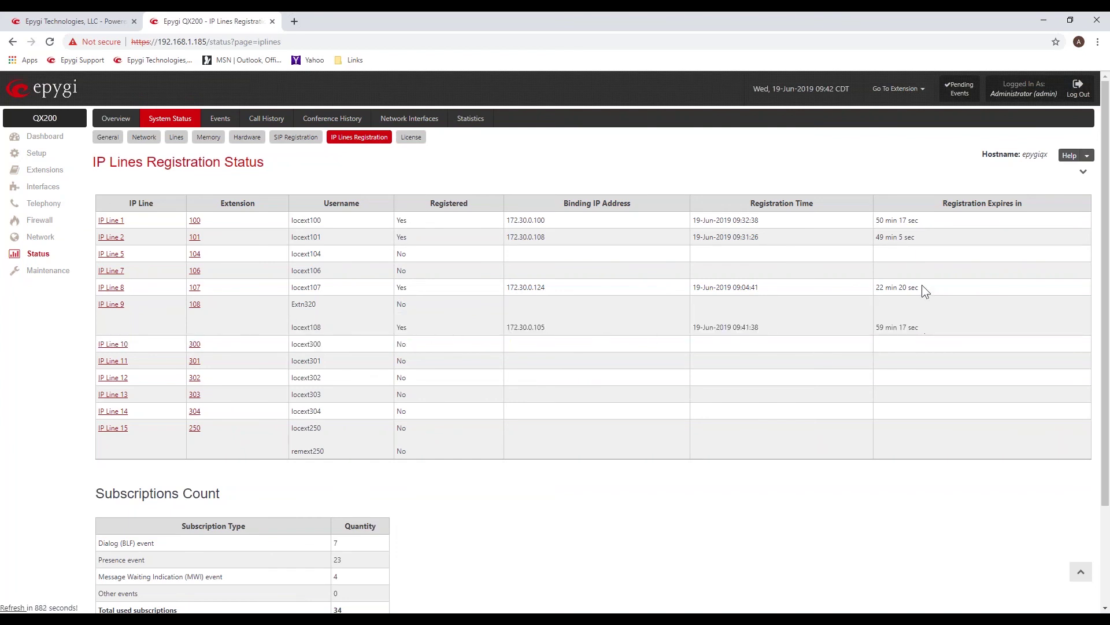